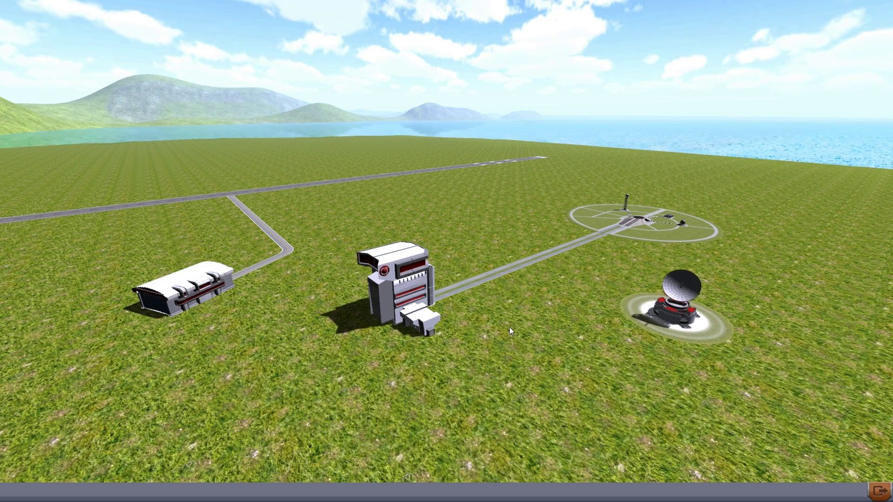
Enter the Vehicle Assembly Building from the Space Center overview
click(444, 311)
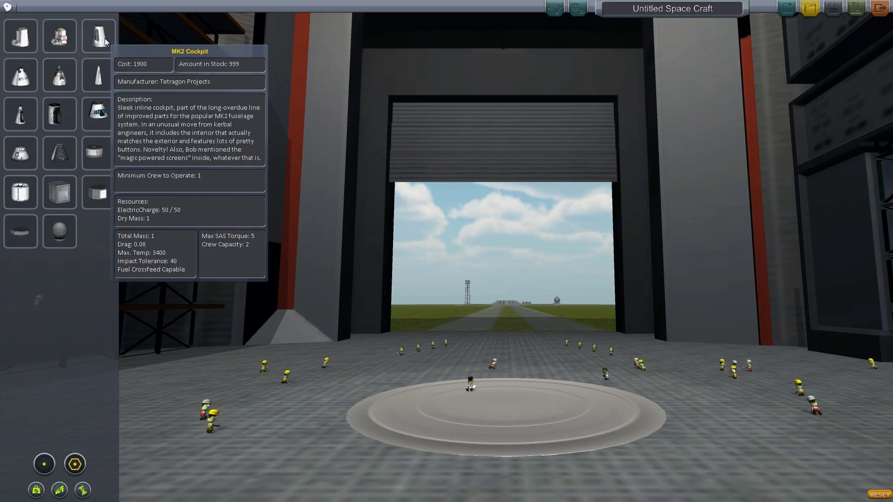
mouse_move(21, 75)
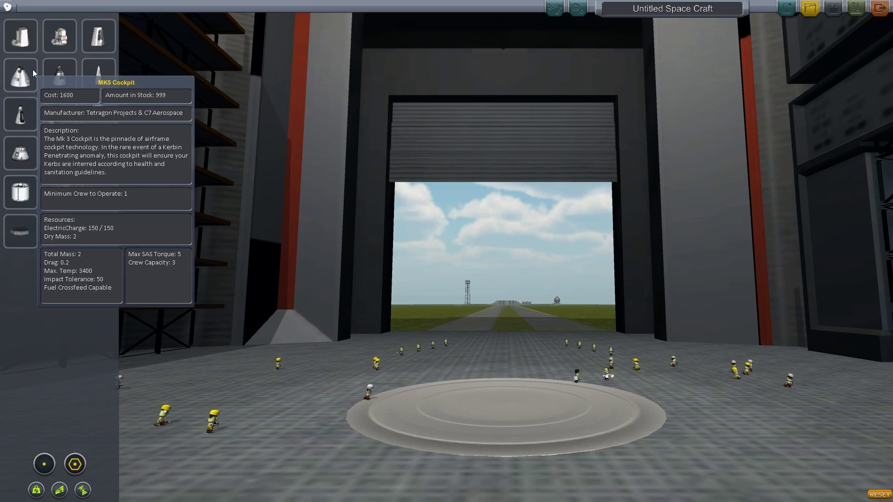
Place the S3 Hypersonic Front Section as the root part, then list the command pods
click(97, 73)
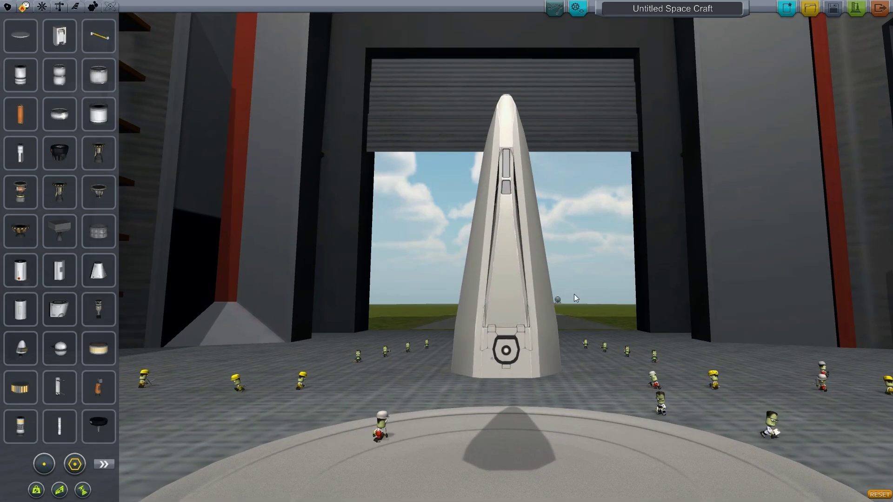
click(8, 6)
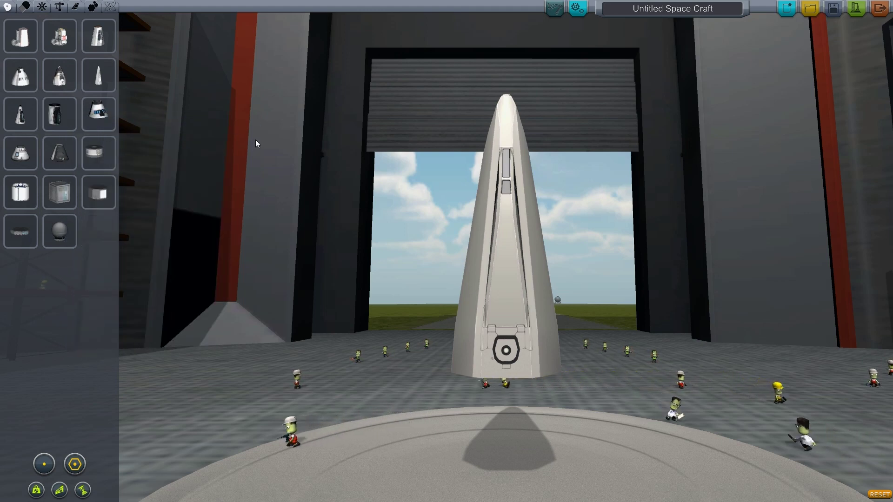
Try the VS1 VTOL Engine from Propulsion and discard it unattached
right_click(518, 297)
drag(574, 287, 505, 282)
scroll(506, 282, up, 8)
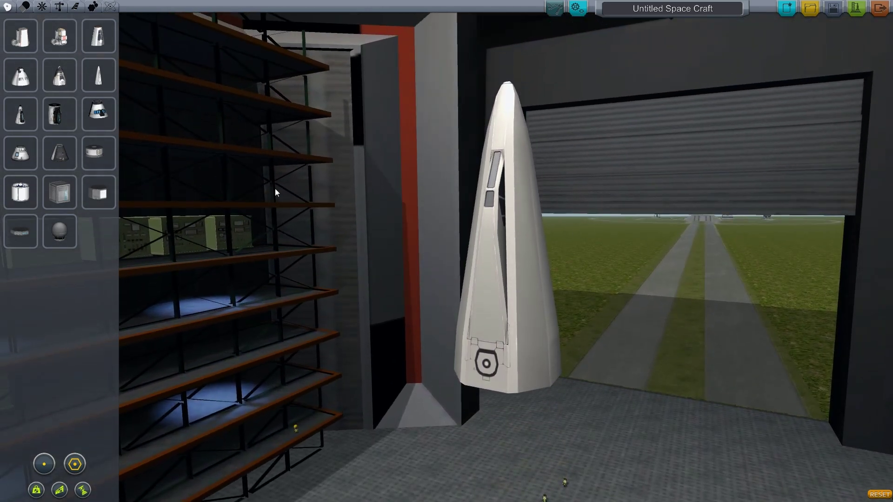
click(27, 7)
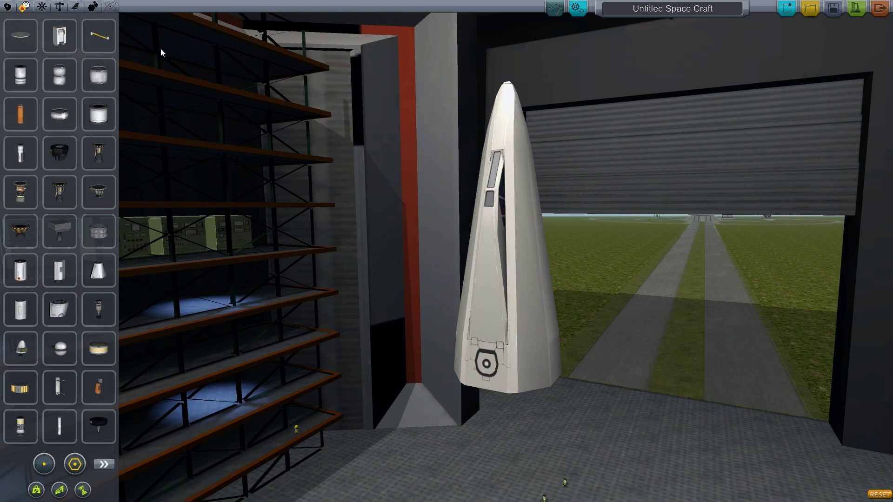
mouse_move(59, 37)
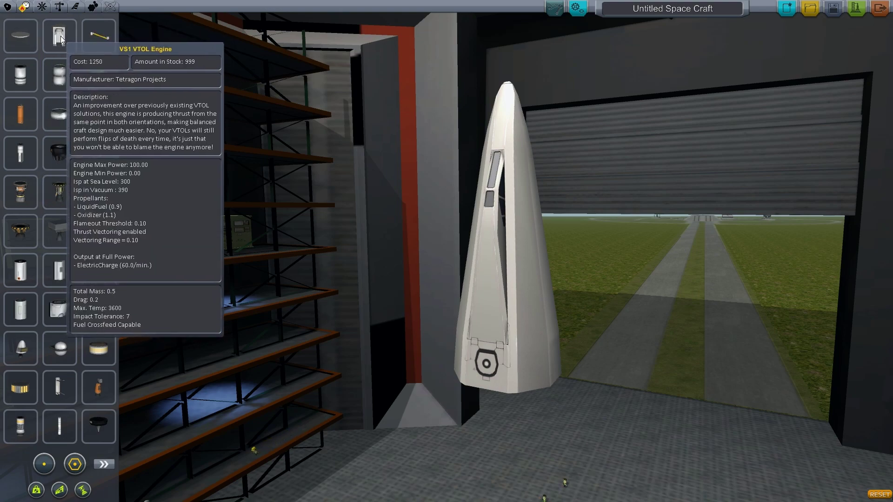
click(61, 38)
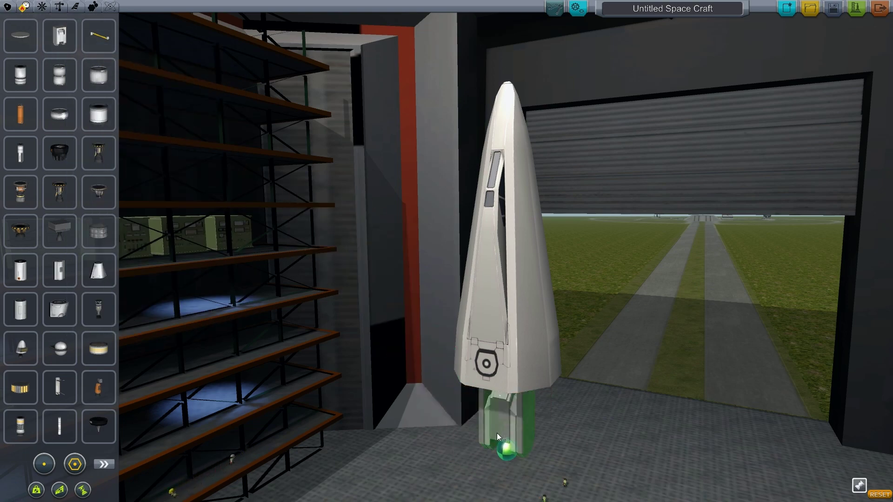
click(84, 154)
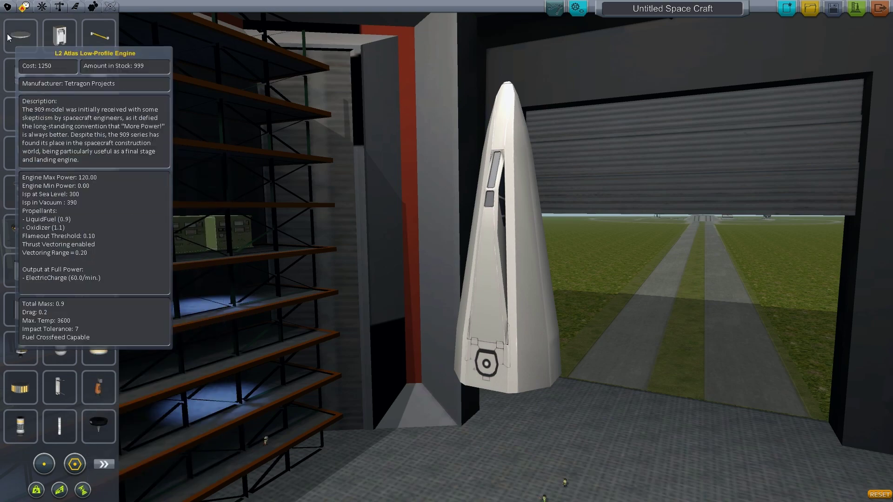
Test-fit the L2 Atlas Low-Profile Engine under the cockpit and view it from the side
click(20, 37)
click(505, 386)
right_click(543, 443)
drag(567, 271, 488, 397)
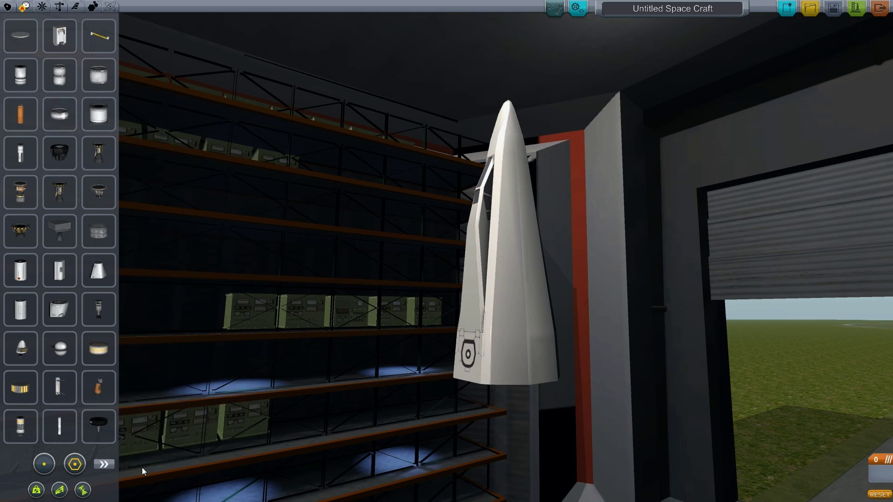
Page through the propulsion parts, then try the MK2 Avionics Package on the cockpit and discard it
click(105, 465)
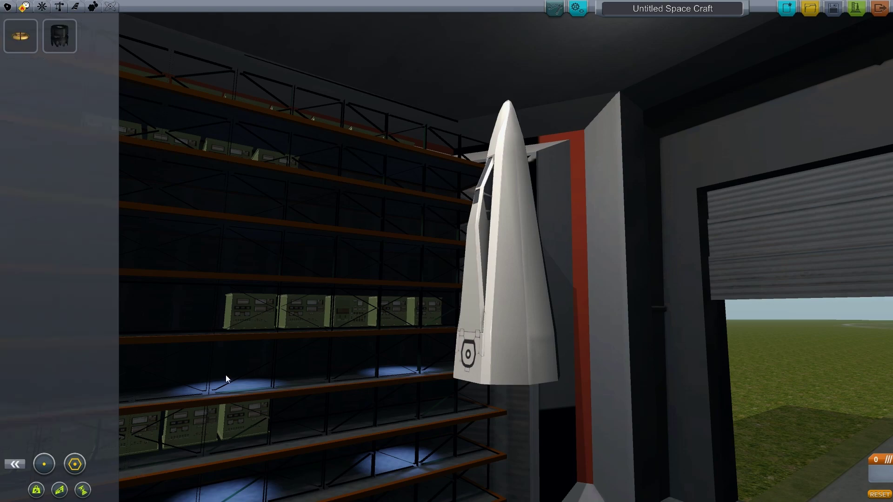
click(17, 464)
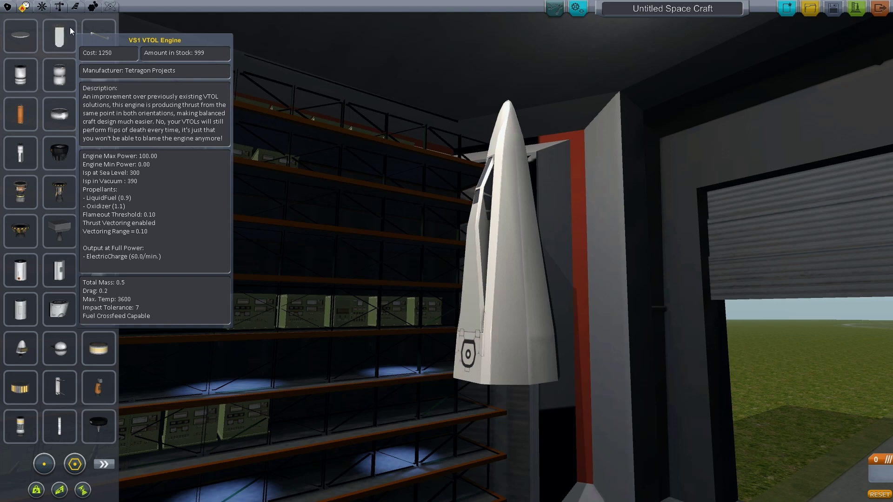
click(44, 9)
mouse_move(20, 76)
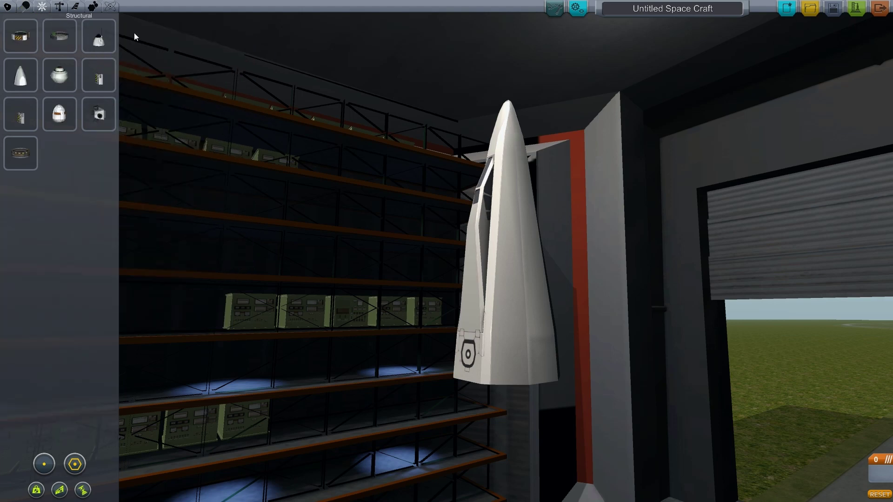
click(21, 78)
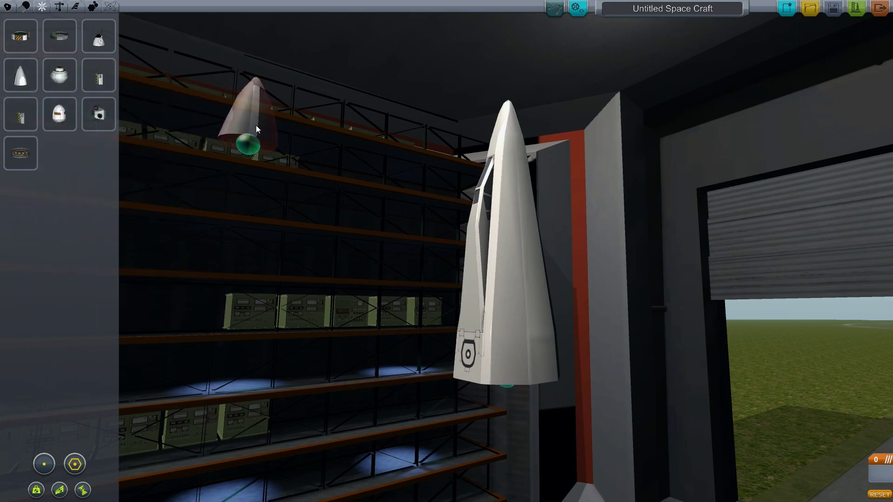
click(505, 101)
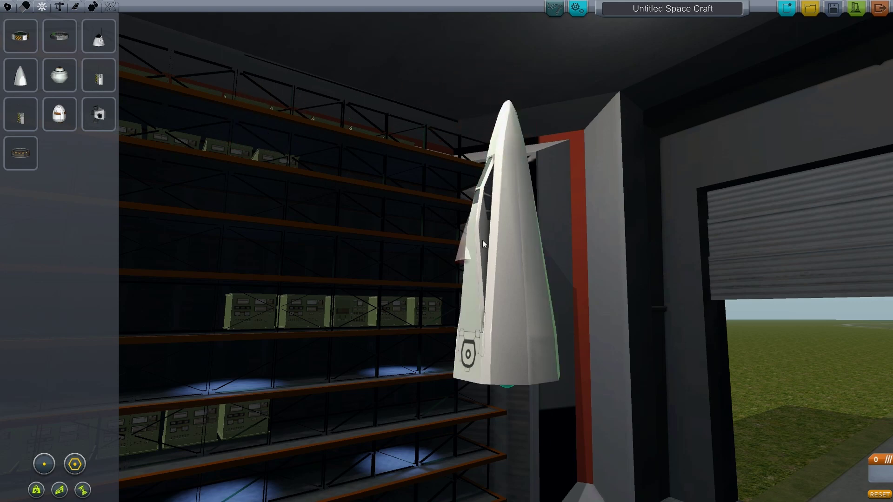
click(50, 234)
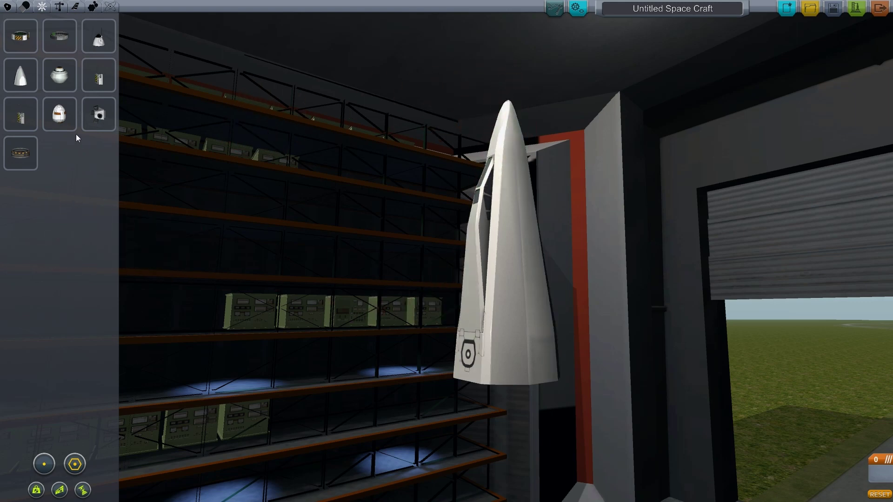
click(60, 7)
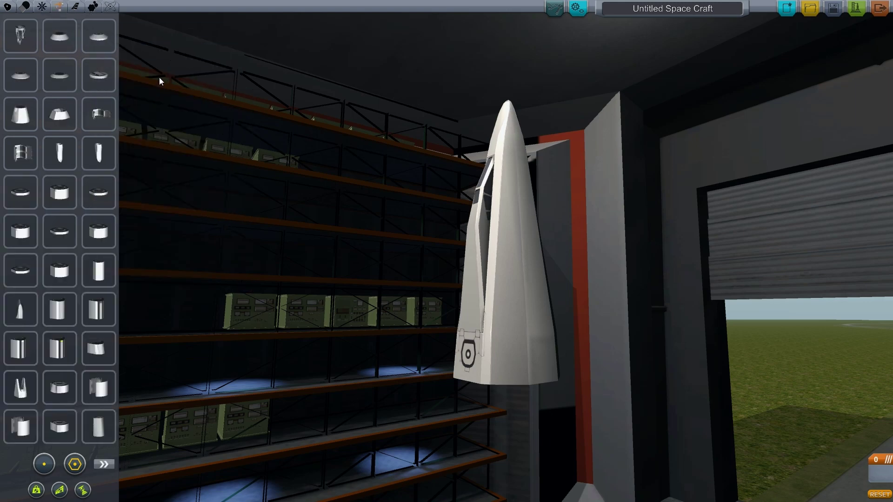
Try the HL Cargo Bay and HL narrow tail section under the cockpit, then discard both
click(101, 121)
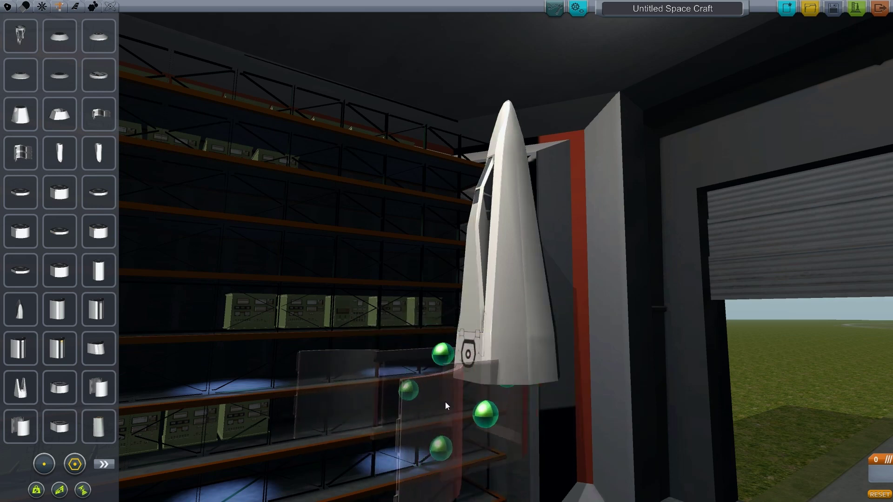
click(38, 278)
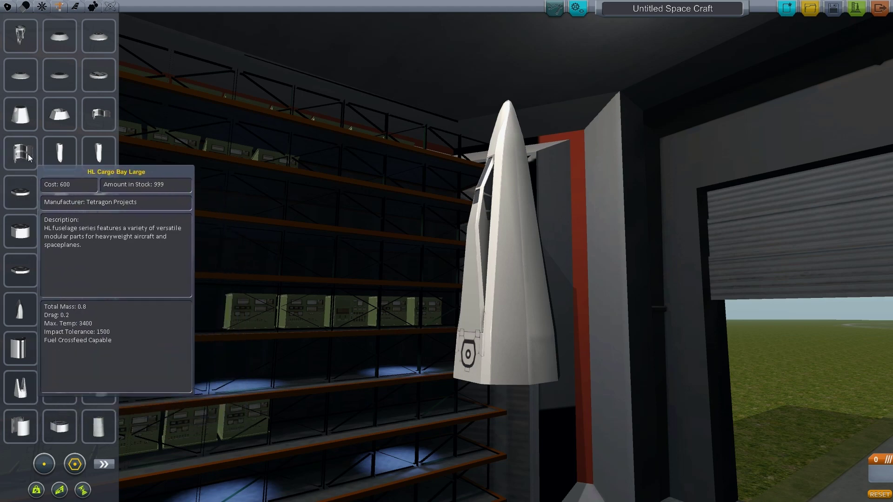
click(61, 156)
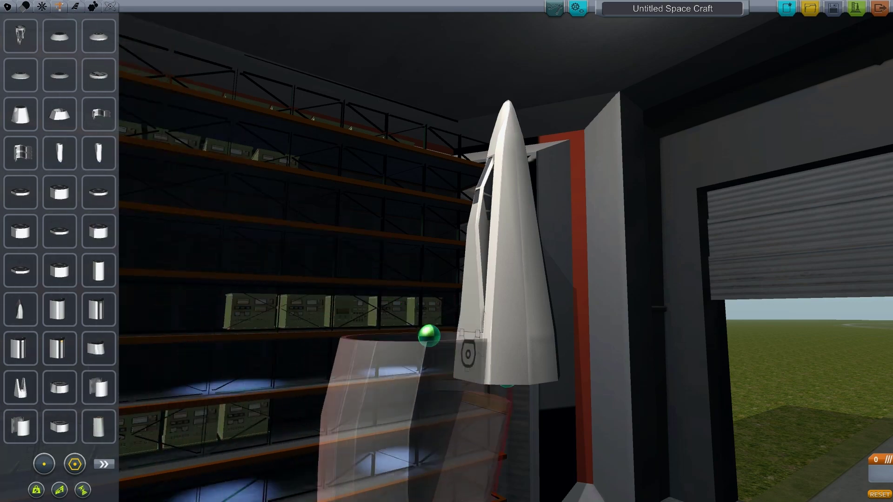
scroll(500, 420, down, 3)
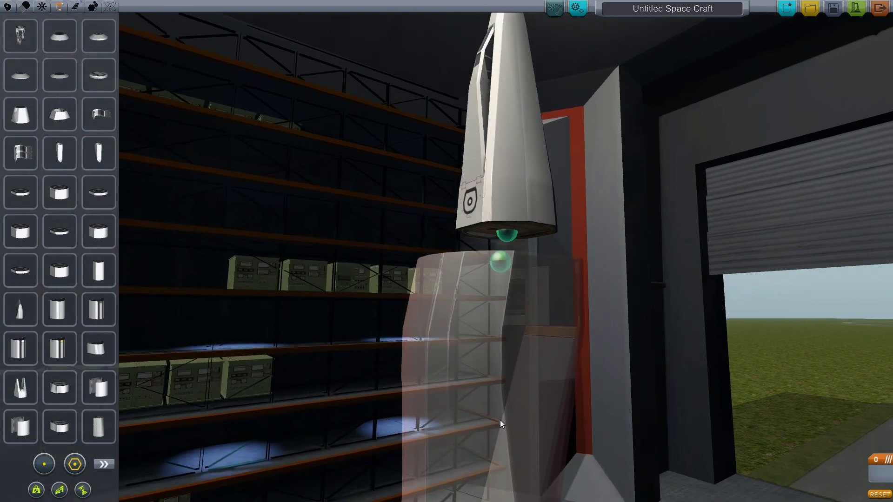
click(503, 360)
mouse_move(593, 355)
mouse_down()
mouse_move(400, 420)
mouse_move(203, 357)
mouse_move(470, 381)
mouse_up()
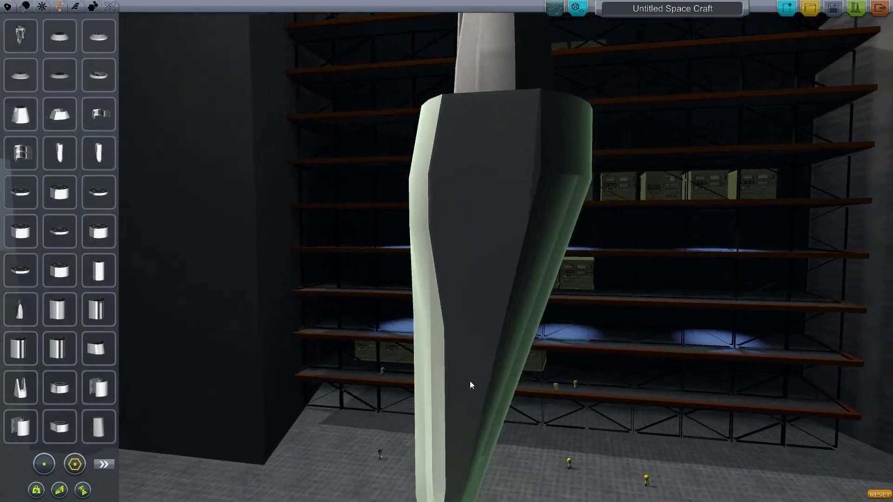
click(469, 381)
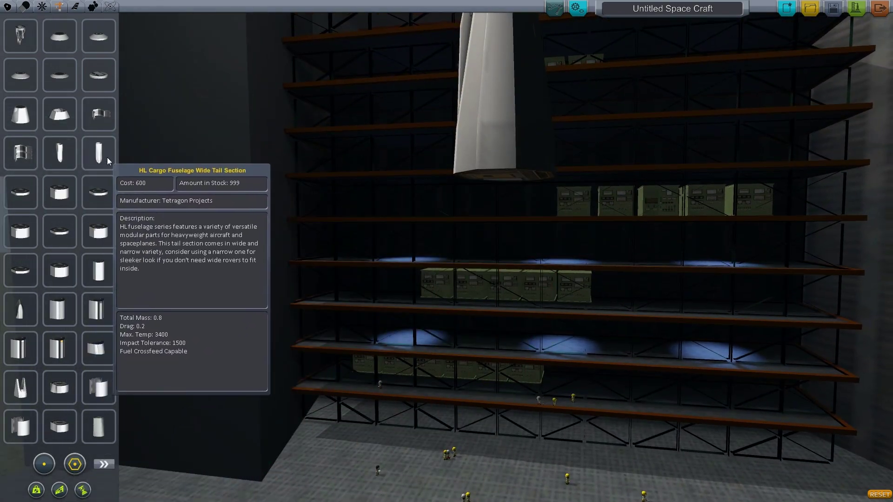
click(119, 288)
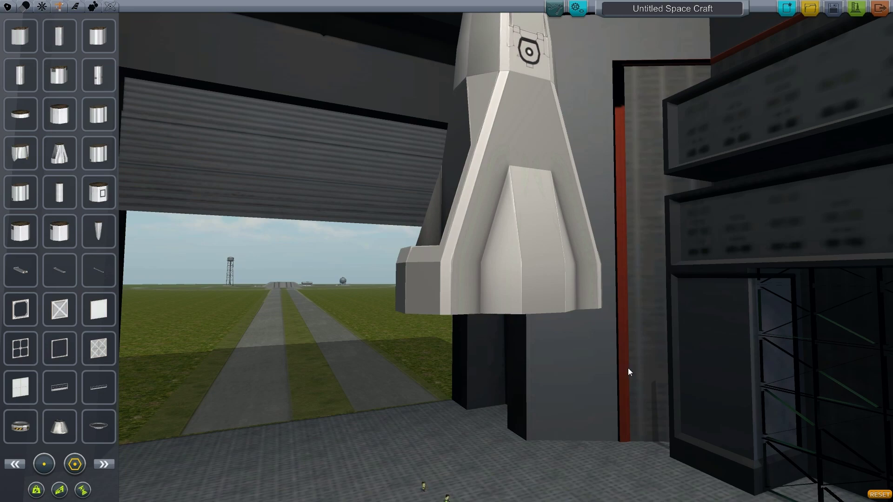
mouse_move(627, 368)
mouse_down()
mouse_move(369, 256)
mouse_move(408, 297)
mouse_move(418, 349)
mouse_up()
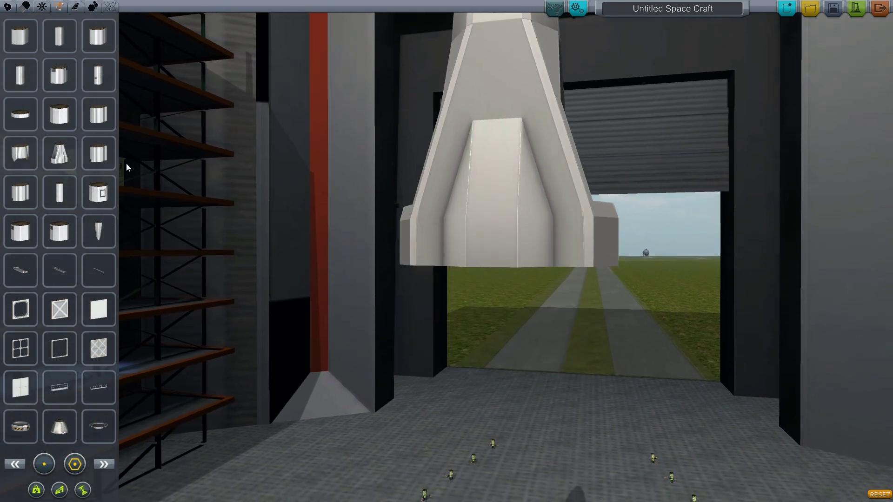
mouse_move(20, 192)
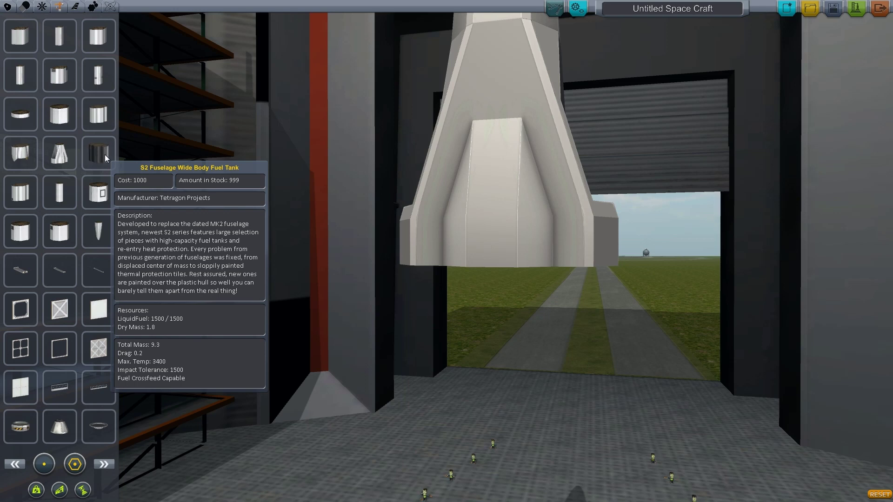
Swap the S2 Wide Body LFO Tank for the S2 Wide Body Fuel Tank beneath the cockpit
click(21, 195)
click(507, 359)
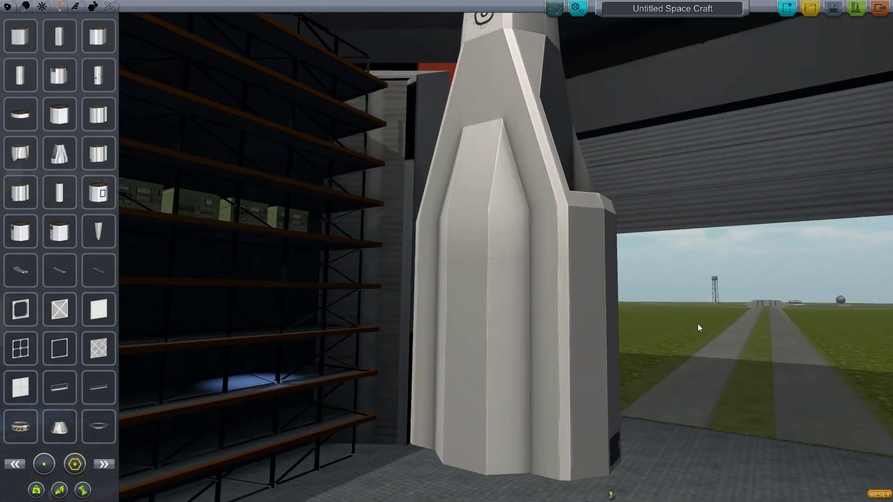
click(557, 351)
click(98, 270)
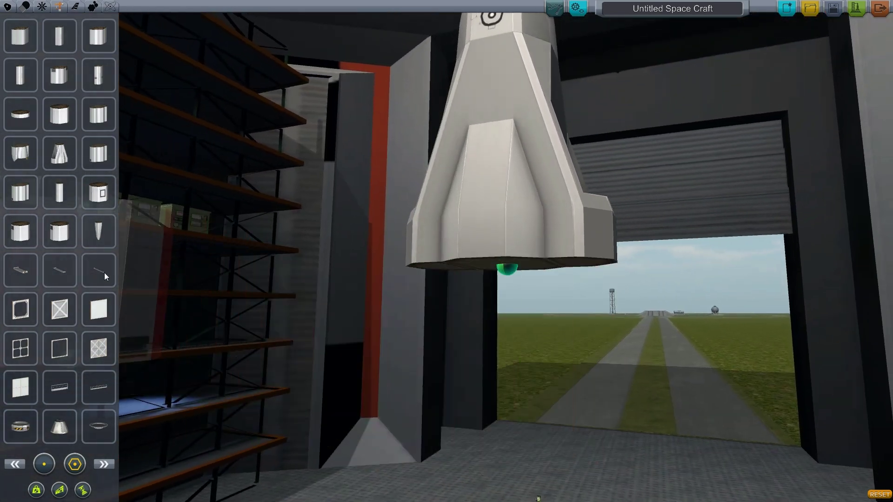
click(100, 155)
click(508, 355)
mouse_move(672, 390)
mouse_down()
mouse_move(573, 315)
mouse_move(527, 293)
mouse_up()
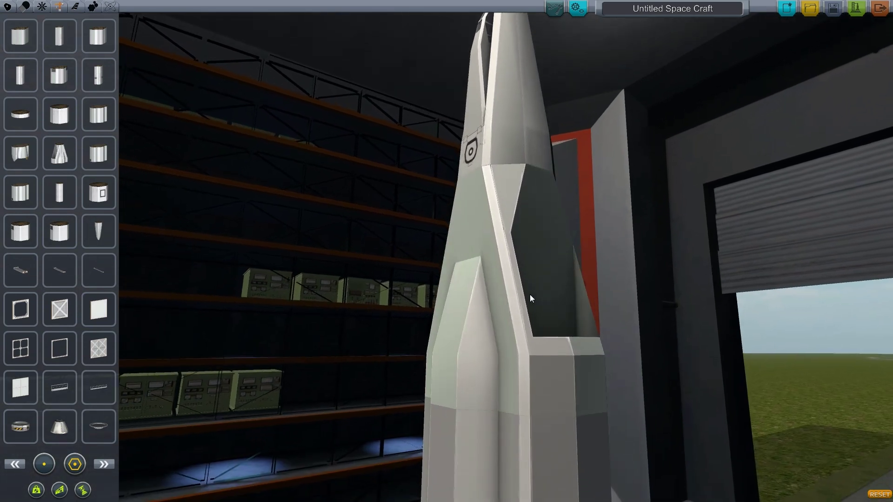
scroll(567, 381, down, 3)
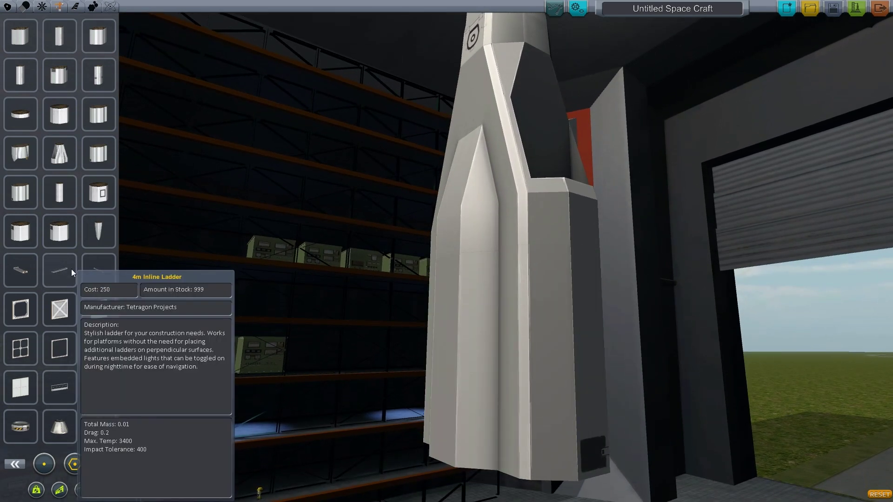
Add the S2 Fuselage Wide Body 3.75m Adapter to the bottom of the craft
click(25, 268)
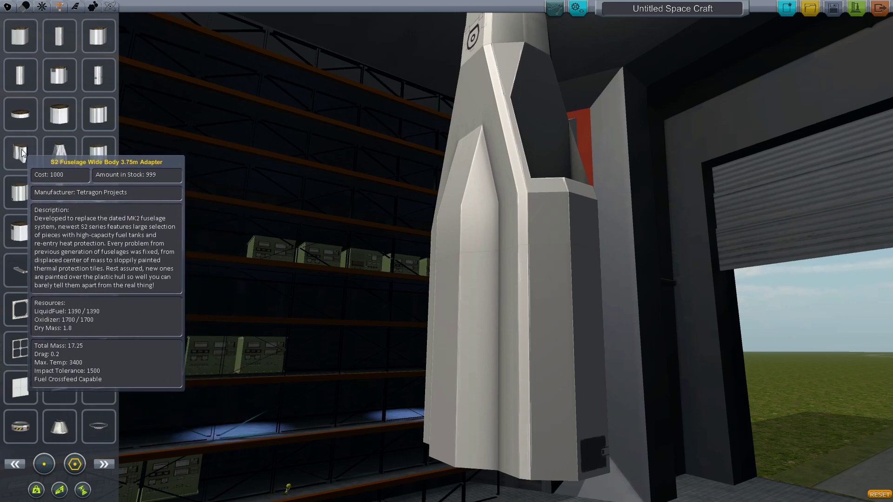
click(22, 150)
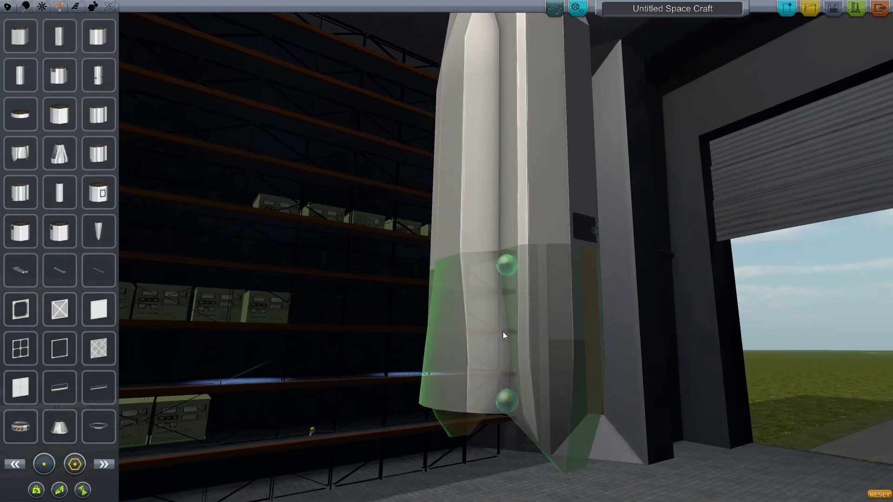
click(508, 332)
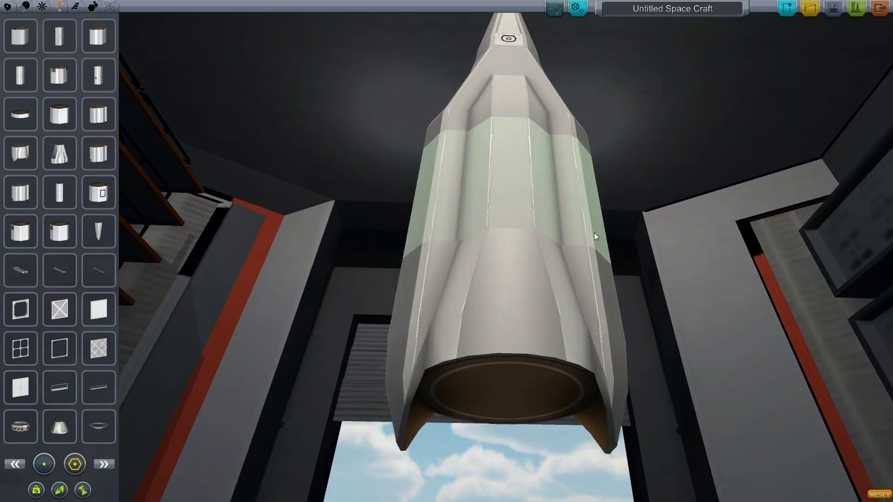
mouse_move(593, 233)
mouse_down()
mouse_move(573, 255)
mouse_move(398, 242)
mouse_up()
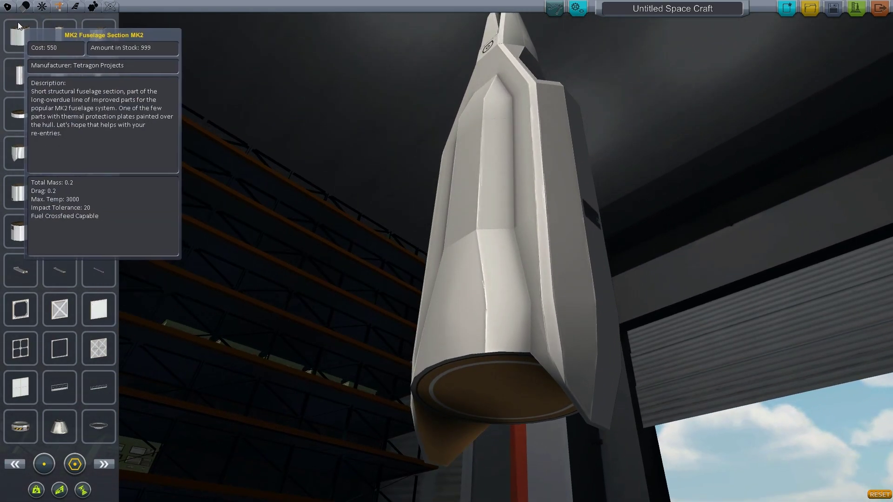
Test-fit an orange fuel tank beneath the capsule, then remove and discard it
click(24, 6)
click(20, 114)
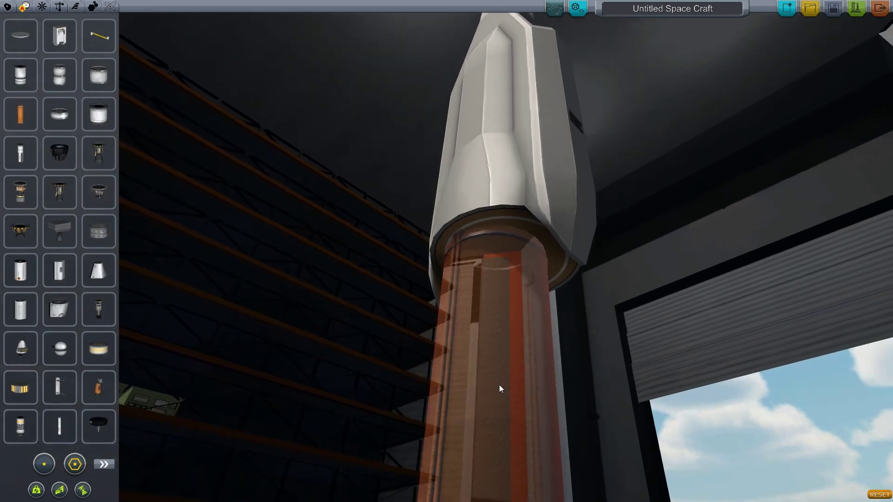
click(512, 371)
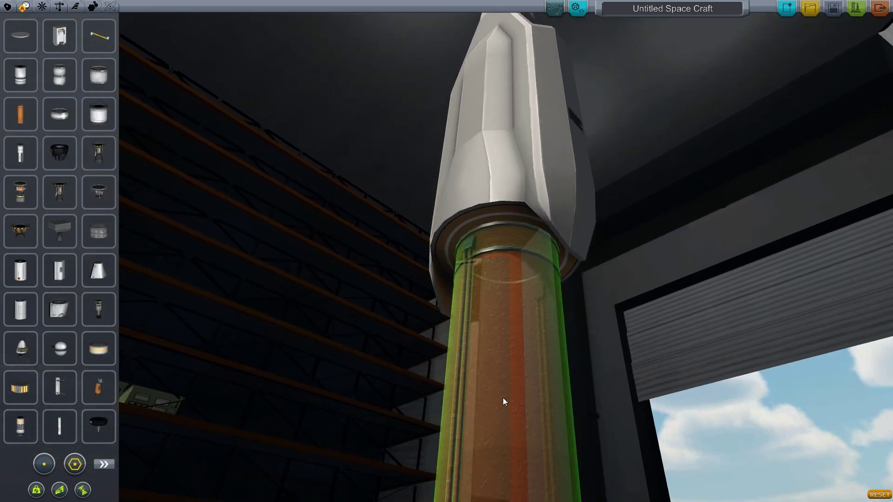
drag(487, 377, 605, 288)
click(509, 335)
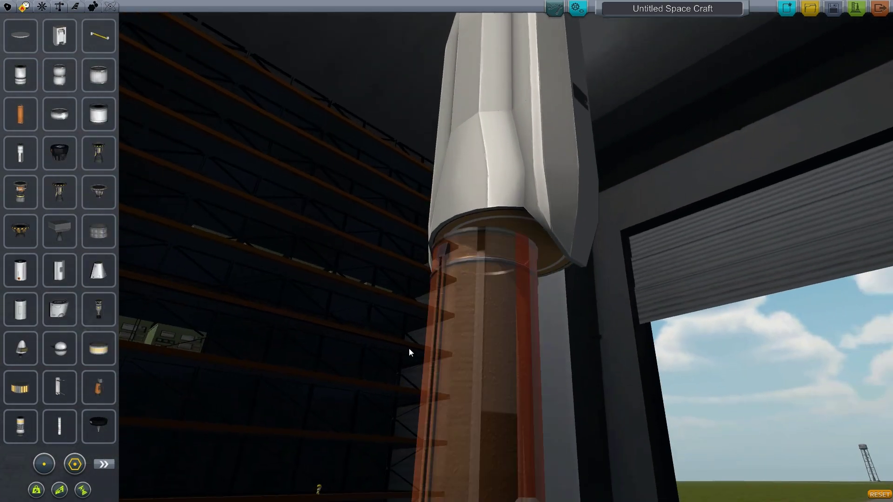
click(65, 250)
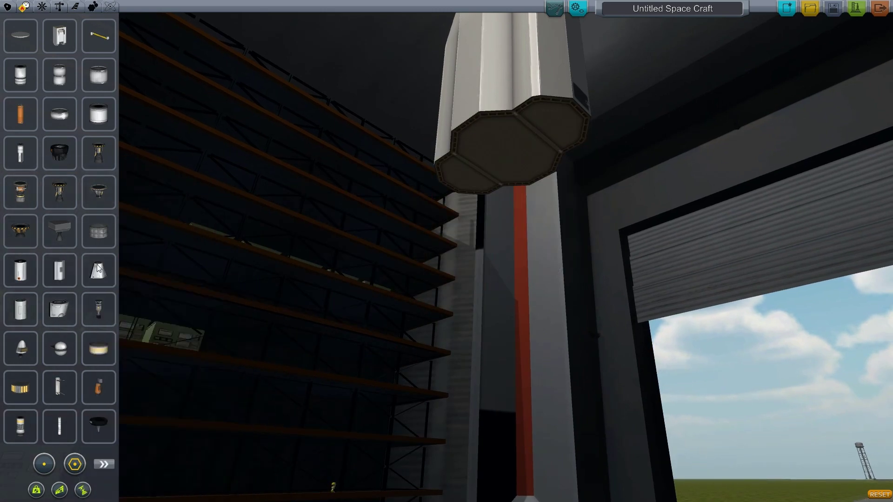
Browse the structural part pages, picking up and discarding the S2 Fuselage Tail
click(60, 6)
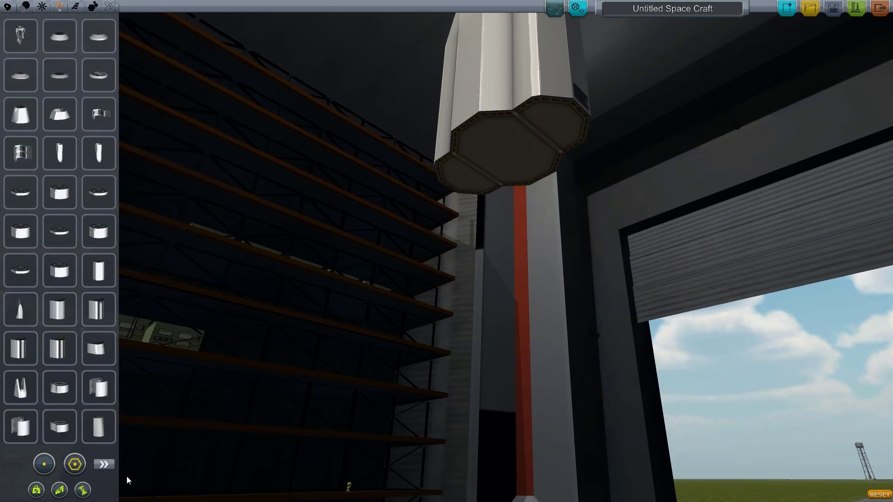
click(104, 464)
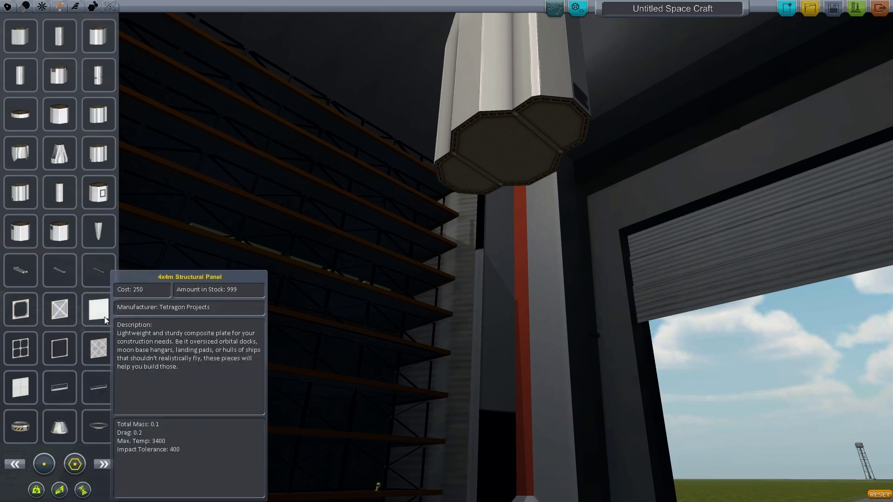
click(101, 227)
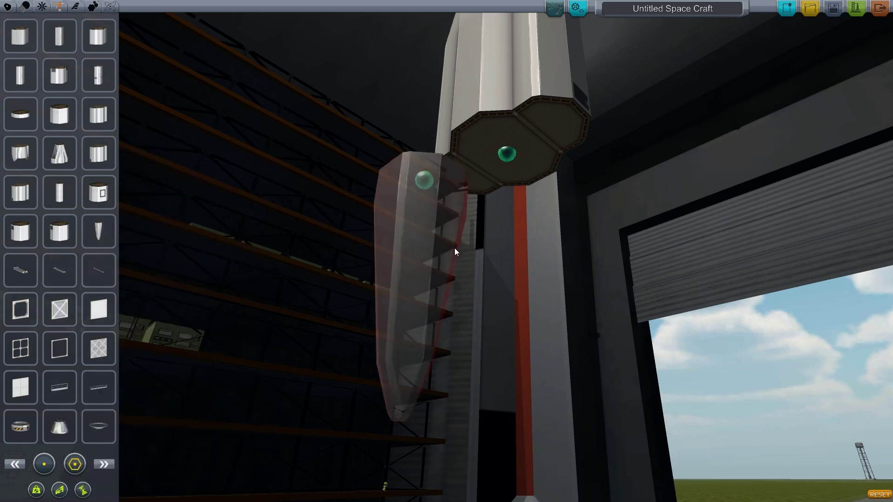
click(70, 246)
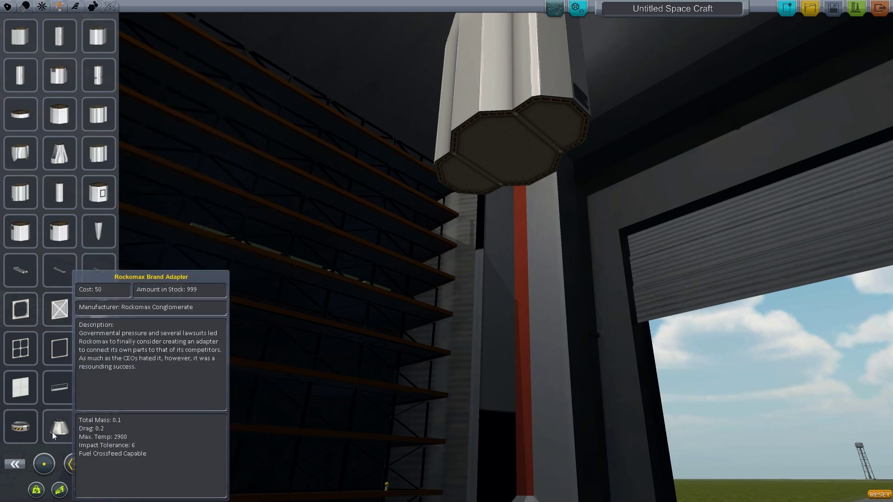
click(16, 463)
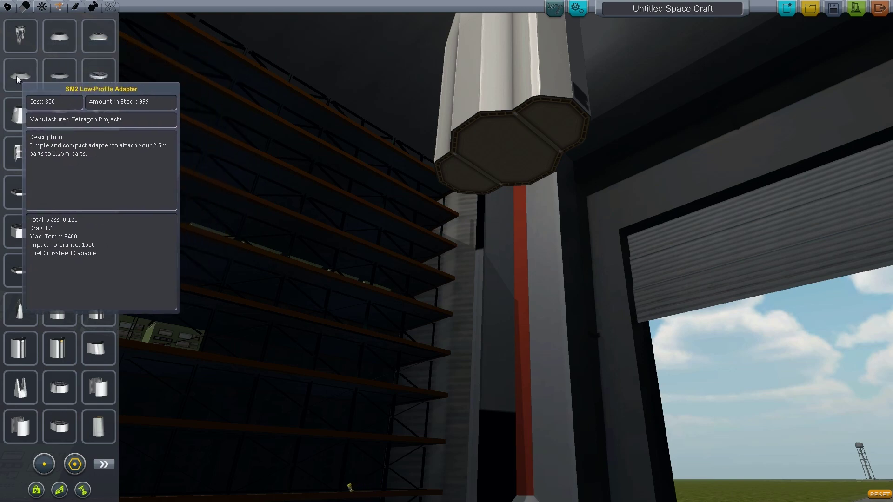
click(103, 463)
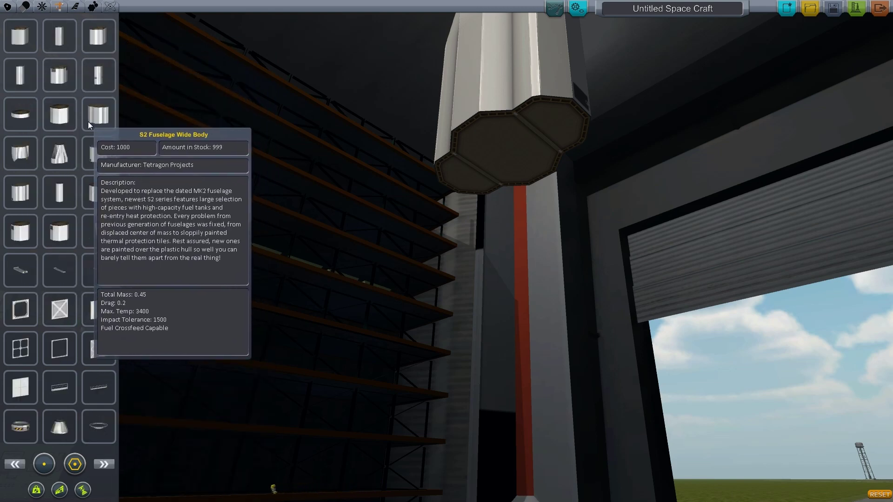
mouse_move(63, 125)
mouse_down()
mouse_move(506, 188)
mouse_move(56, 190)
mouse_up()
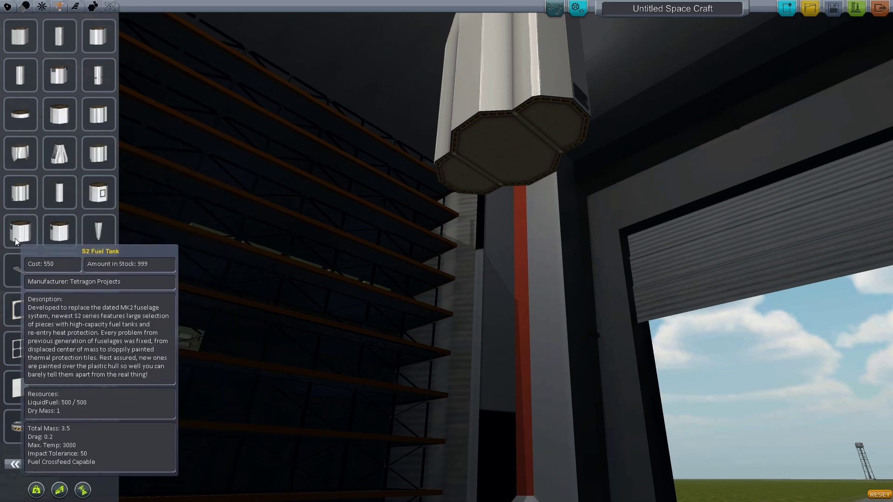
right_click(173, 330)
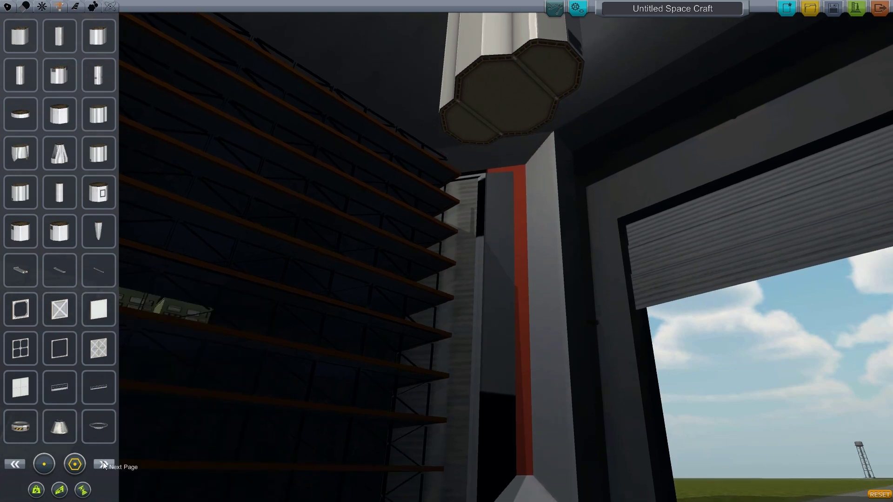
click(103, 462)
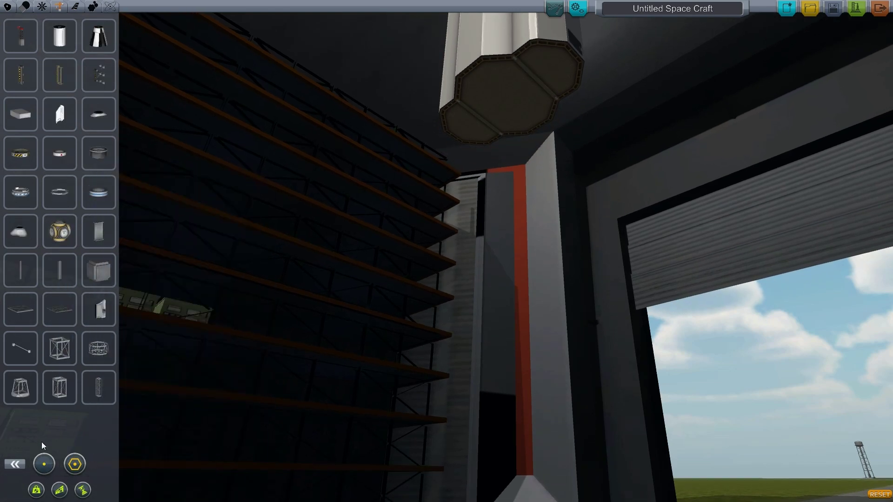
click(17, 464)
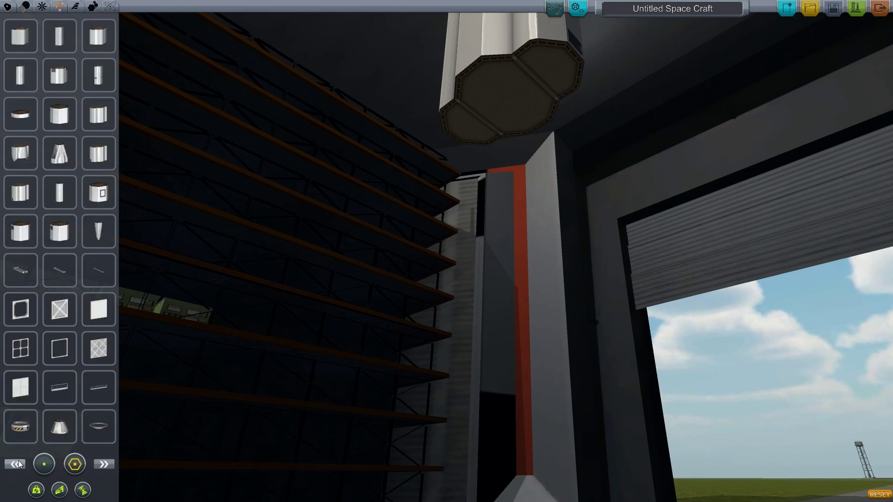
click(101, 387)
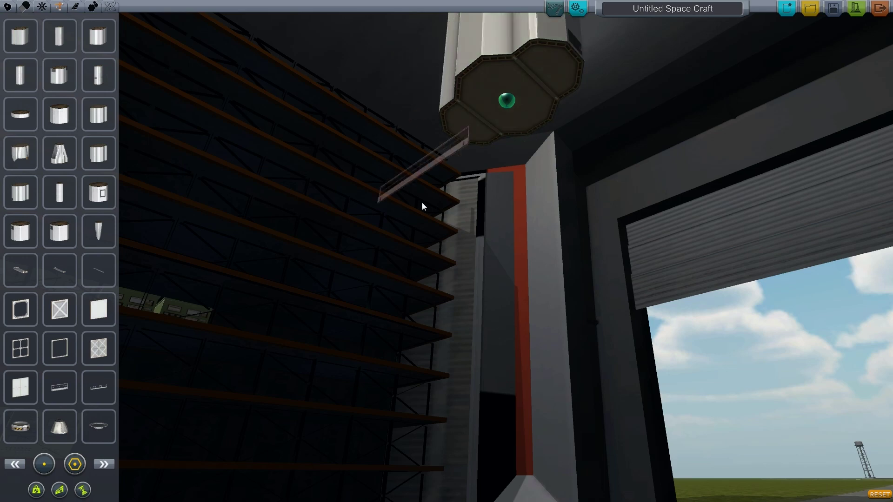
scroll(489, 215, down, 3)
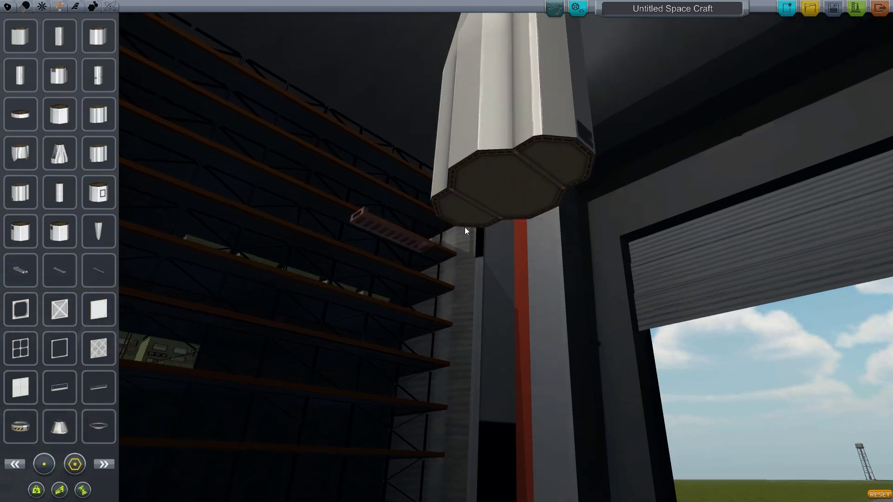
click(569, 115)
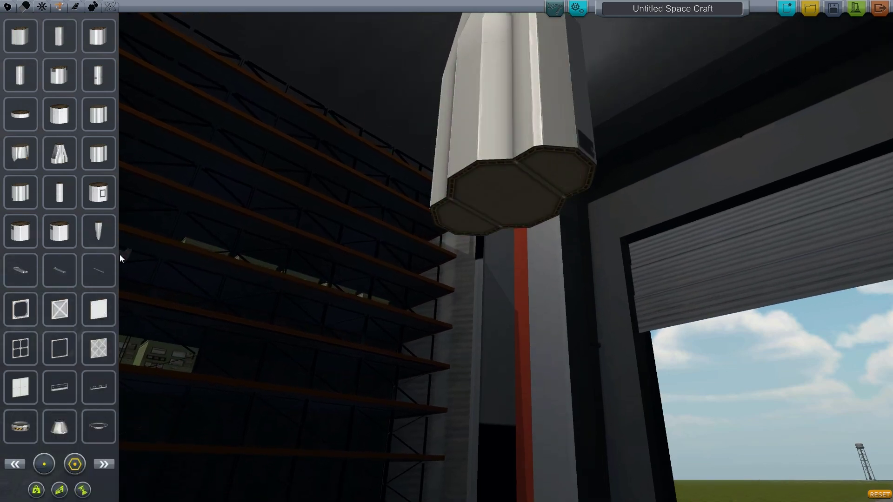
right_click(97, 261)
scroll(295, 288, down, 2)
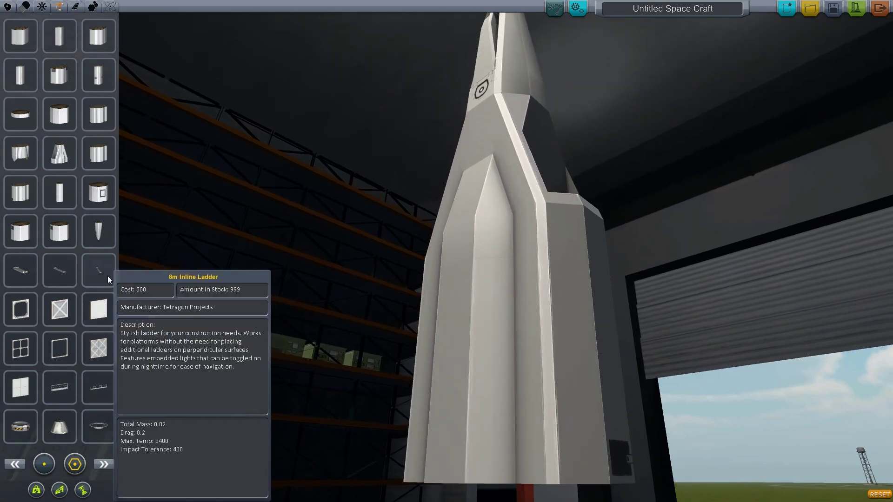
click(98, 271)
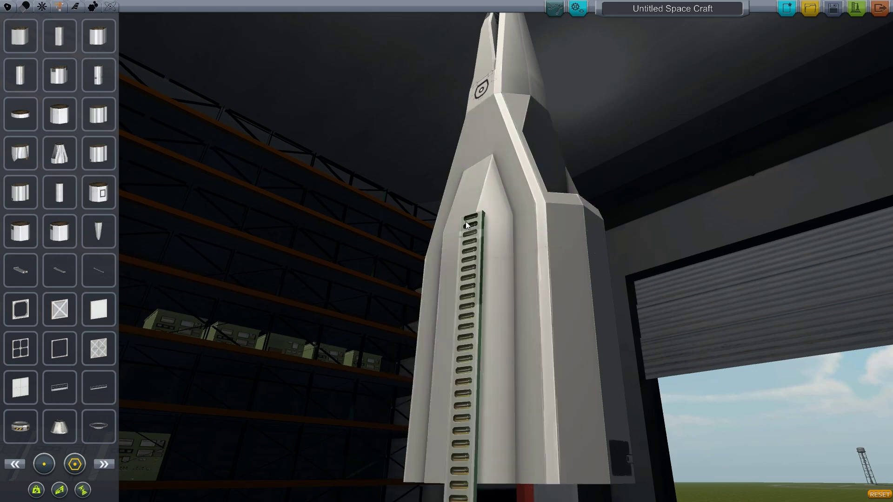
click(108, 216)
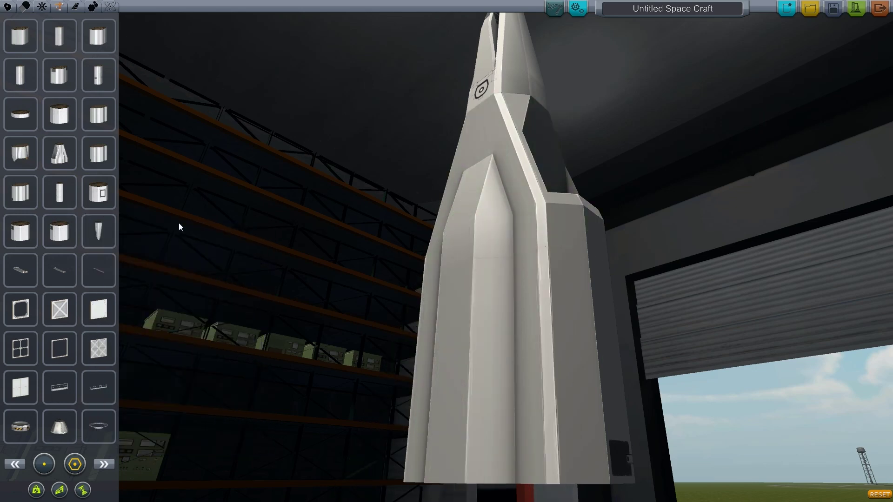
scroll(335, 285, down, 5)
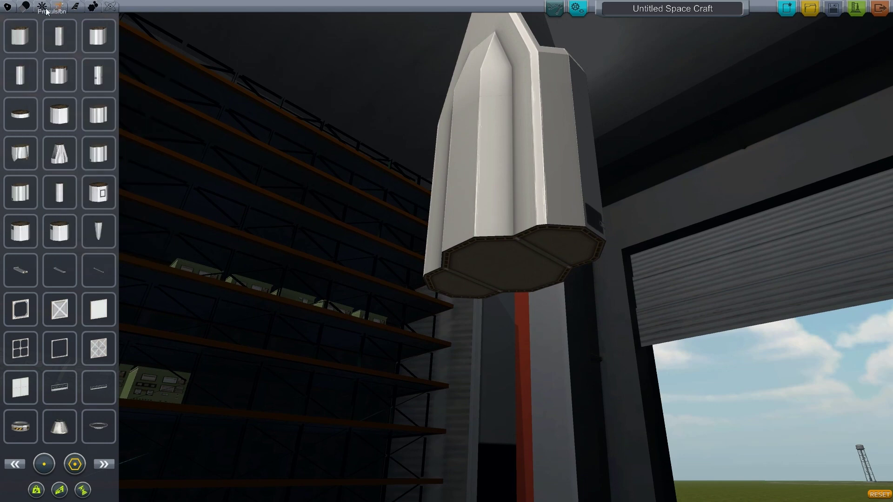
Attach H50-B landing legs symmetrically to the hull, then detach the side legs
click(91, 7)
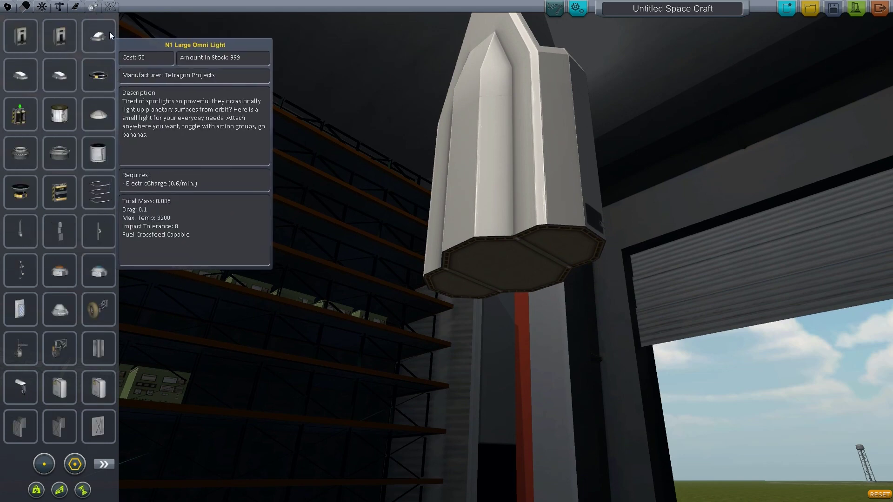
click(58, 36)
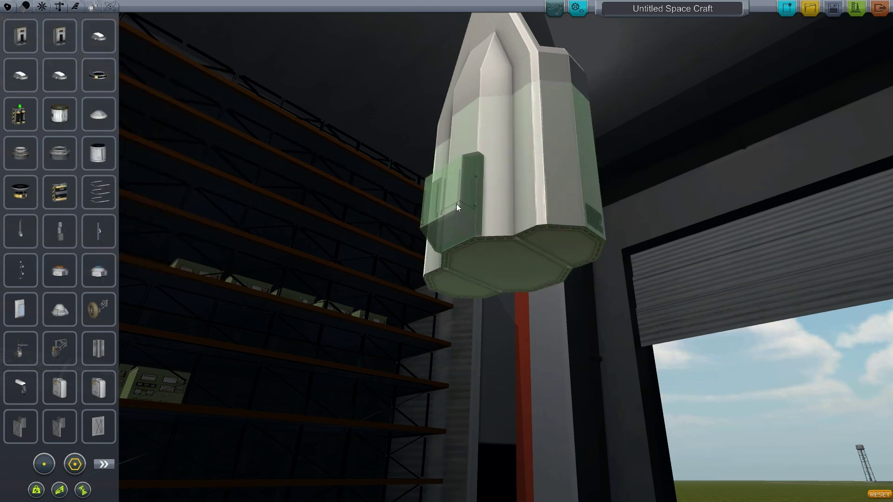
key(x)
key(x)
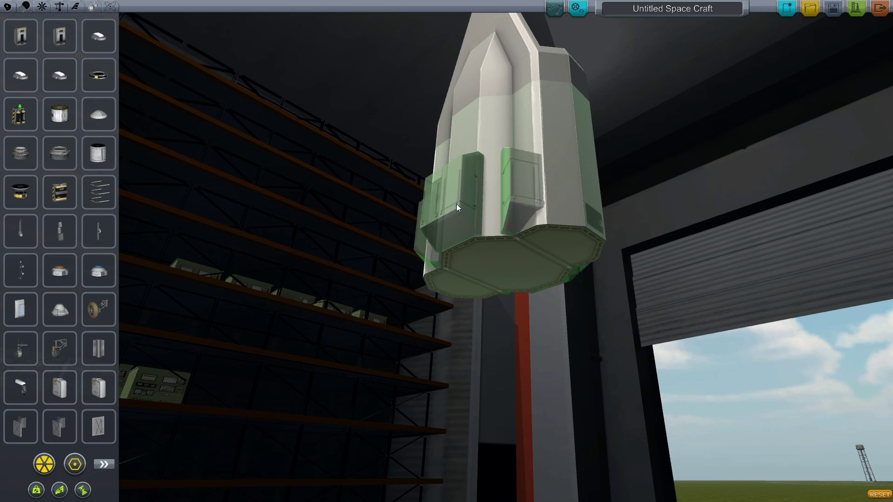
key(x)
key(x)
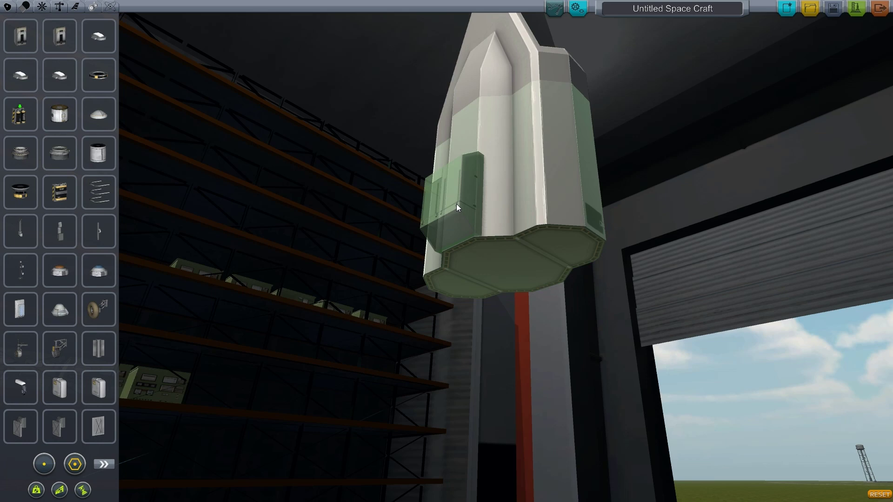
click(456, 204)
mouse_move(456, 204)
mouse_down()
mouse_move(482, 346)
mouse_move(279, 245)
mouse_up()
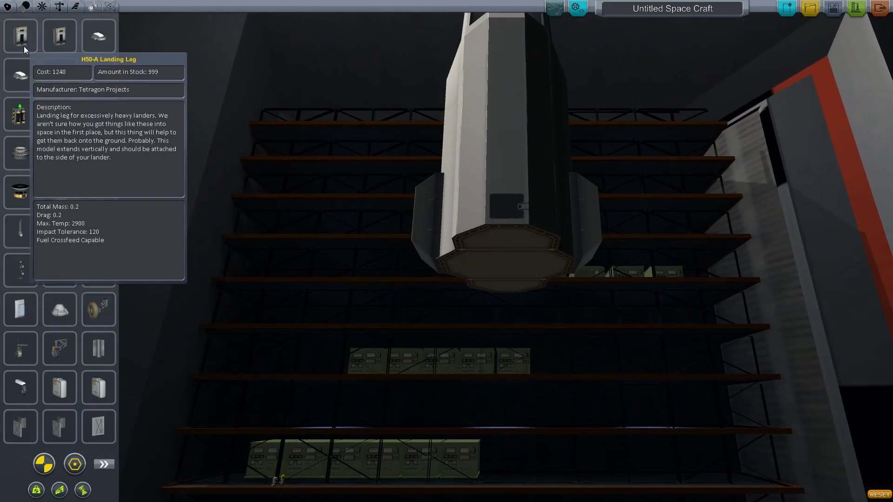
click(425, 229)
drag(424, 230, 209, 209)
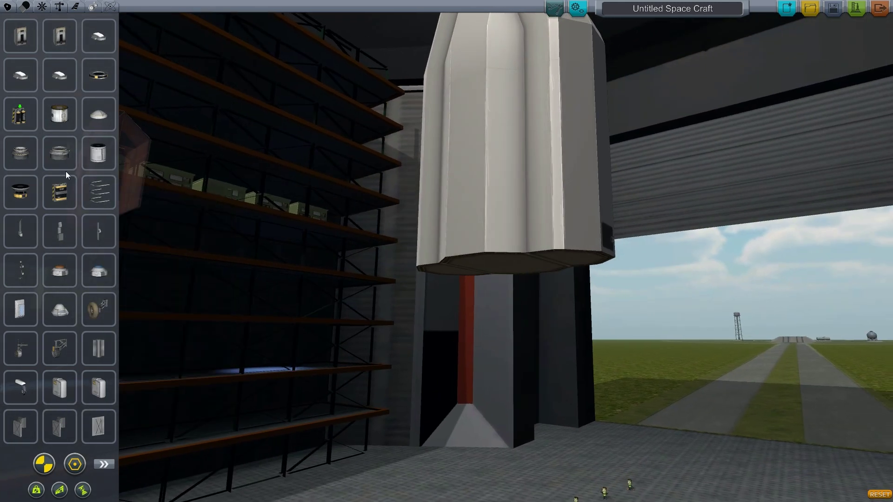
mouse_move(59, 34)
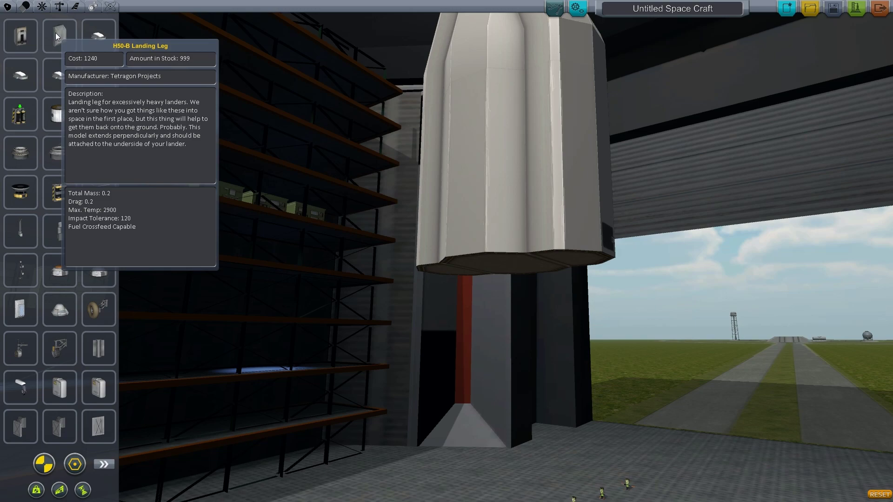
Attach H50-A landing legs to the sides of the tank
click(26, 33)
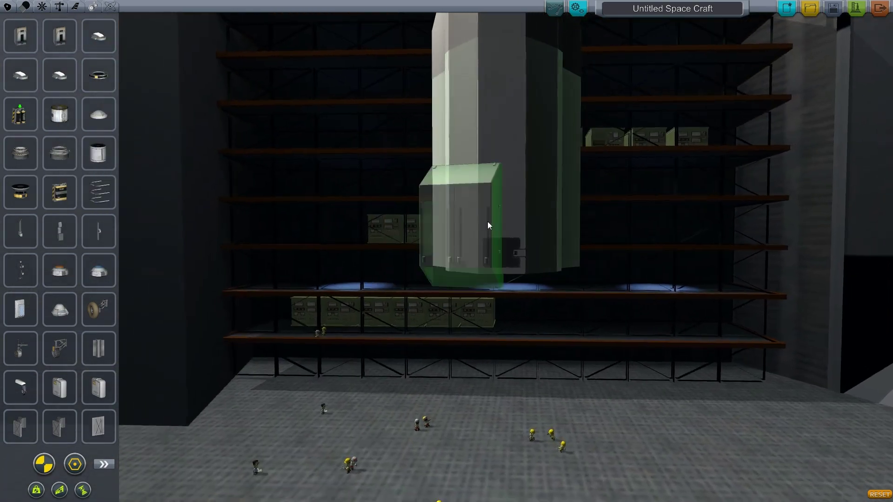
click(491, 219)
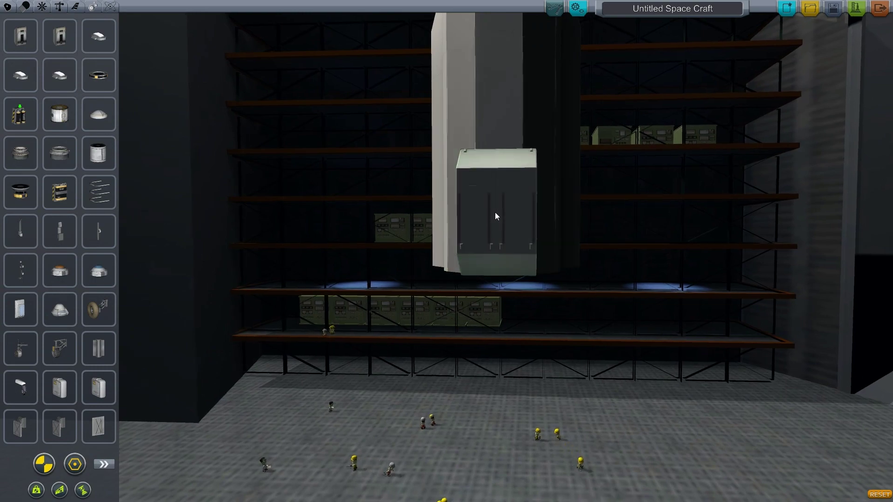
click(59, 230)
drag(484, 283, 519, 238)
click(494, 239)
click(495, 237)
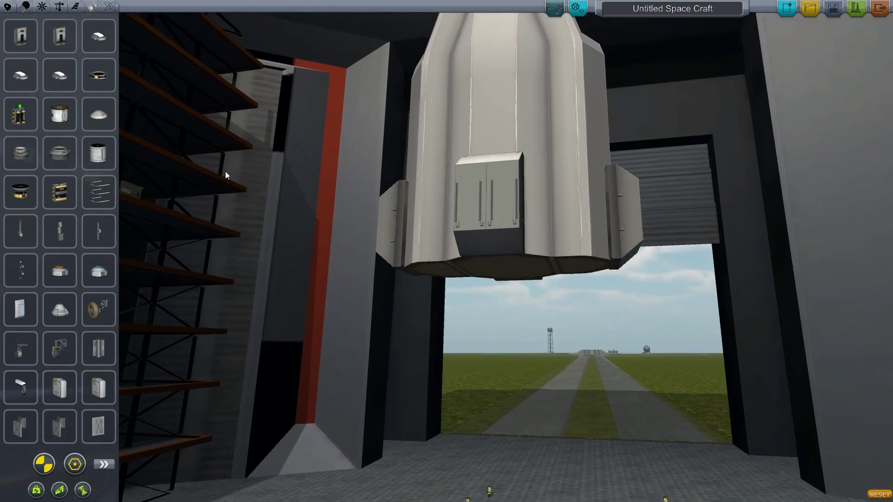
scroll(226, 171, down, 4)
scroll(243, 153, up, 5)
scroll(243, 153, up, 3)
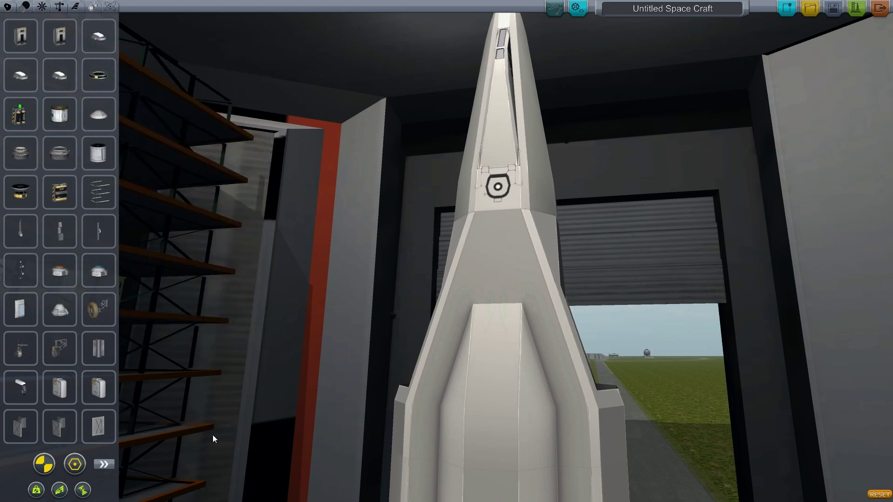
Page through utility parts, then list Aerodynamics parts such as the SH 4x4m Square Wing
click(106, 464)
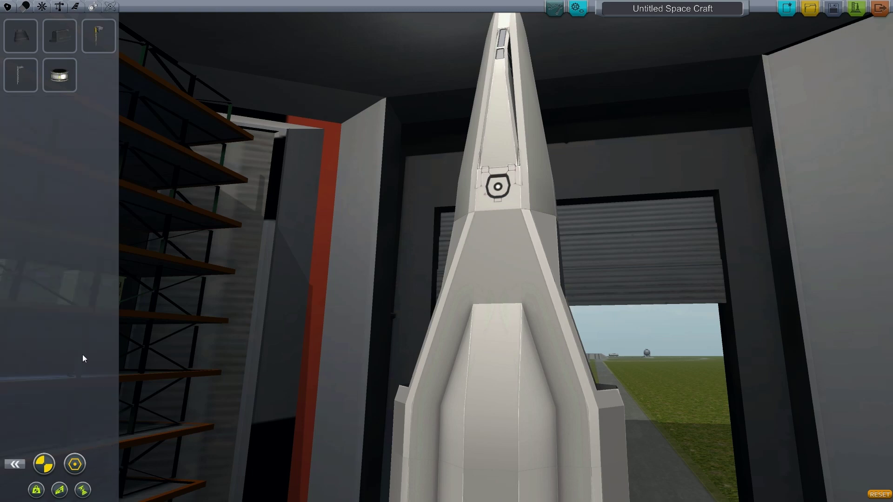
click(15, 464)
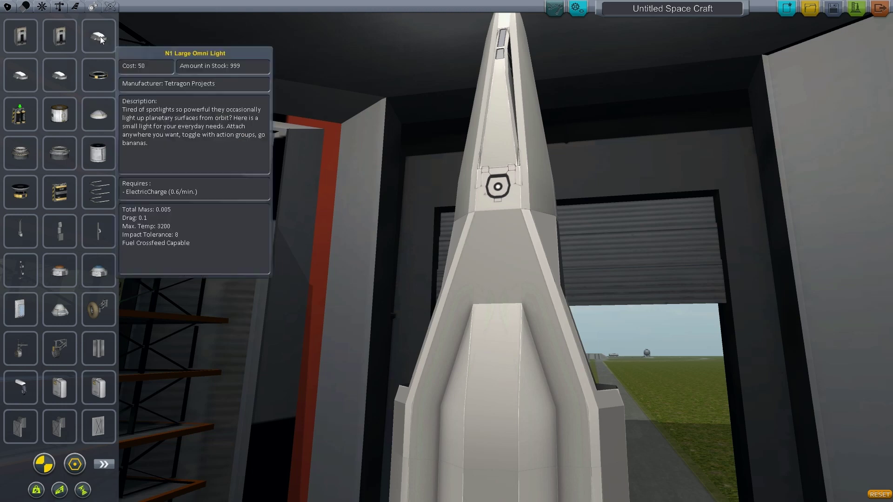
click(112, 8)
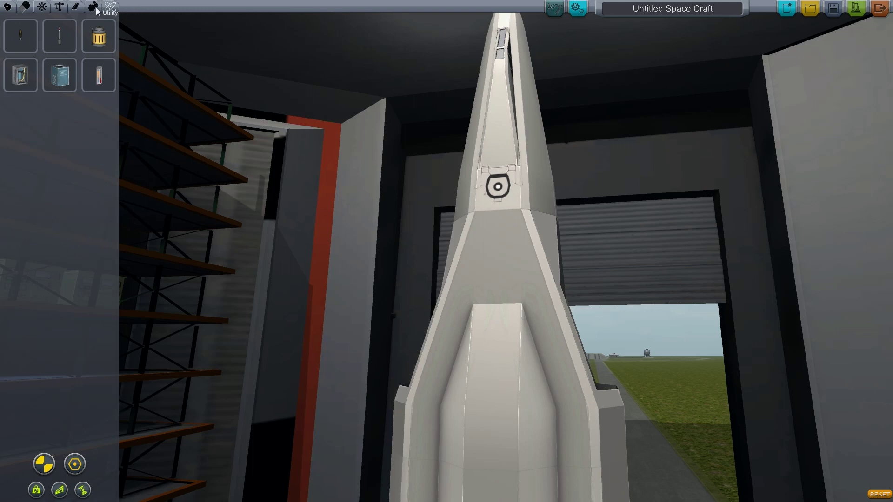
click(76, 7)
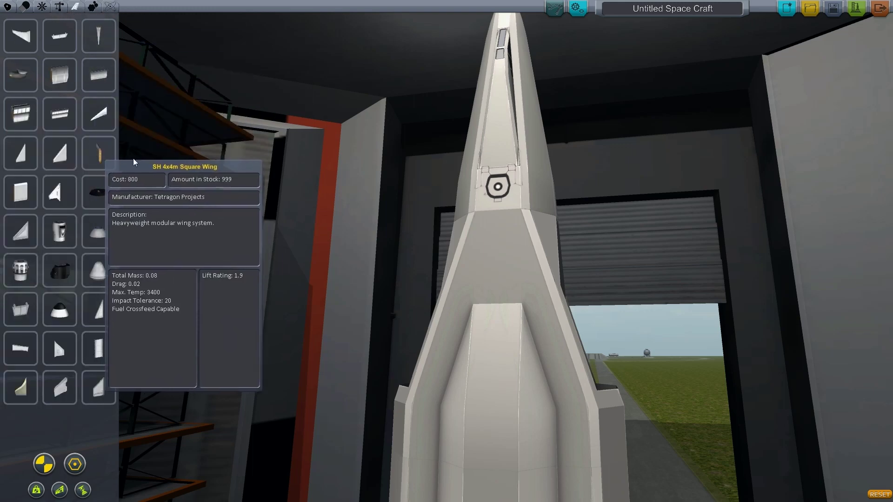
scroll(283, 197, down, 3)
Attach a mirrored pair of square wings to the fuselage sides and reposition them
drag(283, 196, 210, 175)
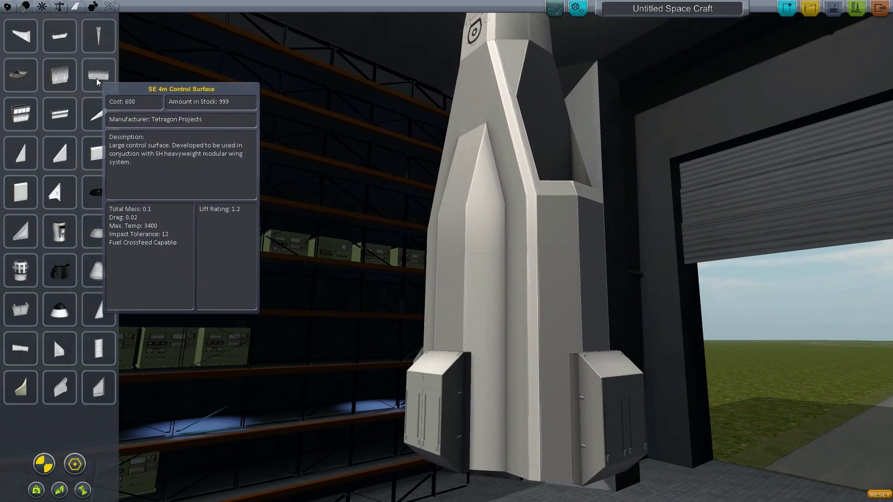
click(100, 155)
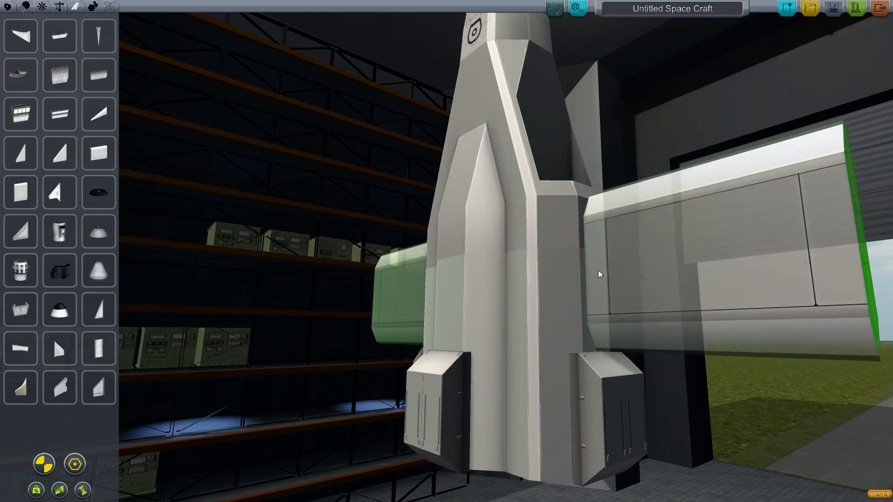
click(598, 274)
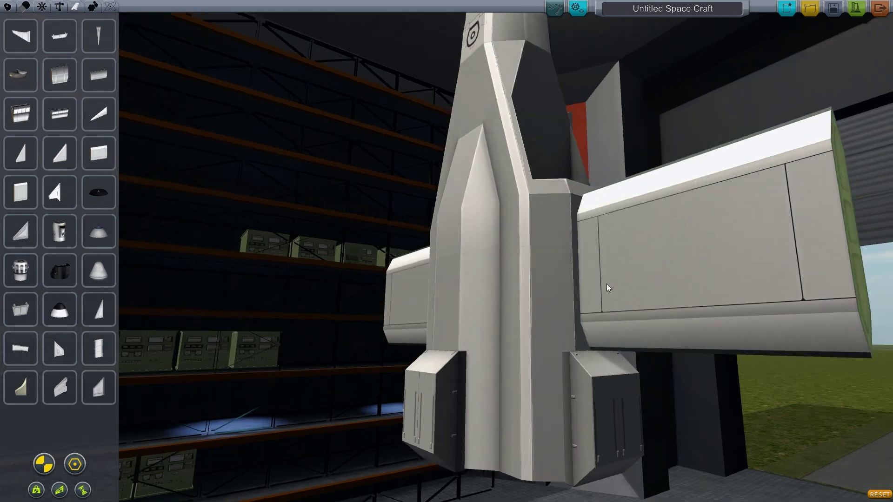
mouse_move(597, 274)
mouse_down()
mouse_move(316, 235)
mouse_move(453, 252)
mouse_move(666, 176)
mouse_up()
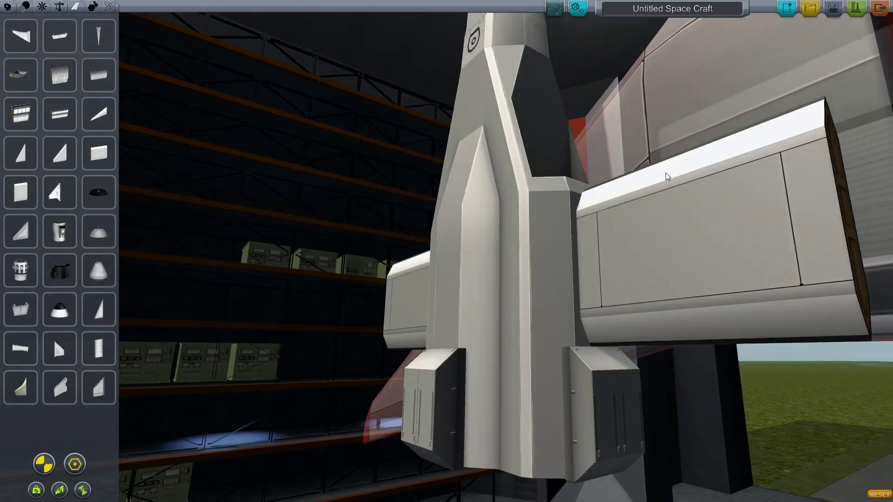
click(667, 177)
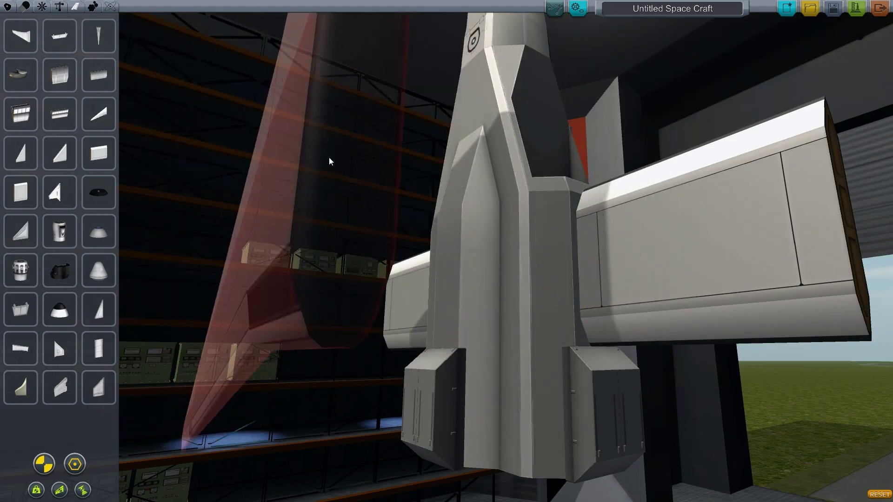
click(112, 133)
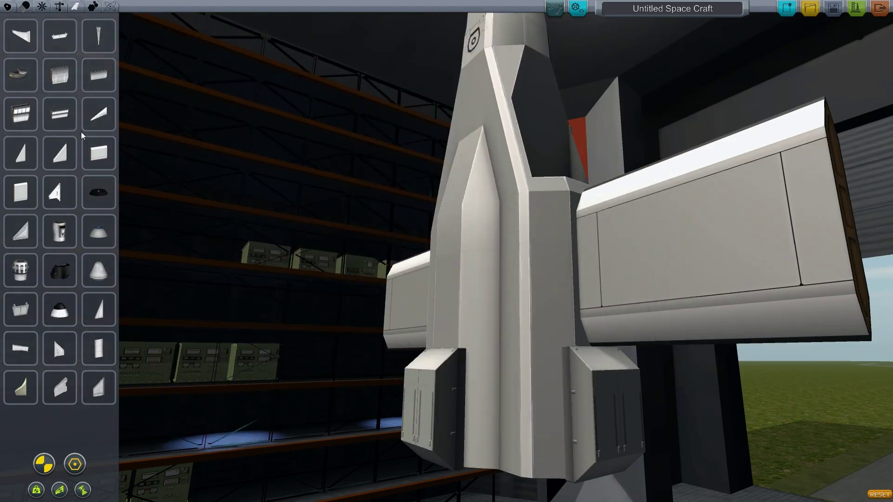
mouse_move(98, 152)
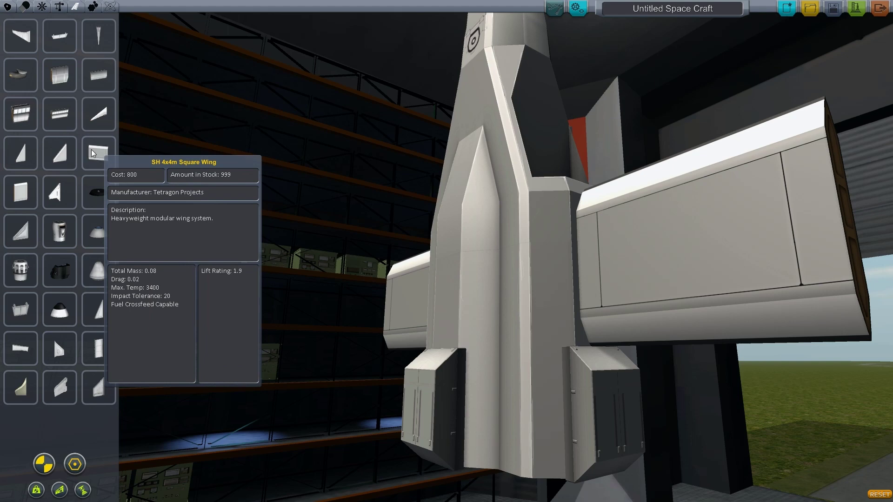
Try two delta wing parts, delete both, and view the whole craft
click(62, 153)
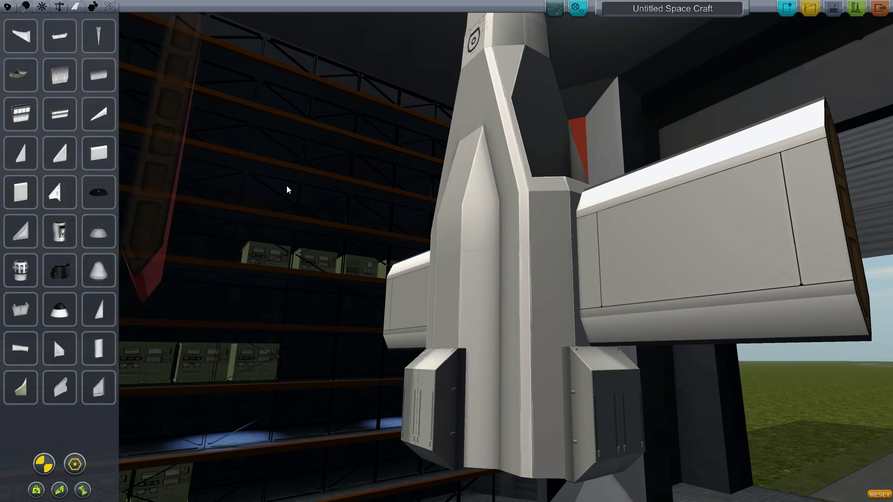
key(Delete)
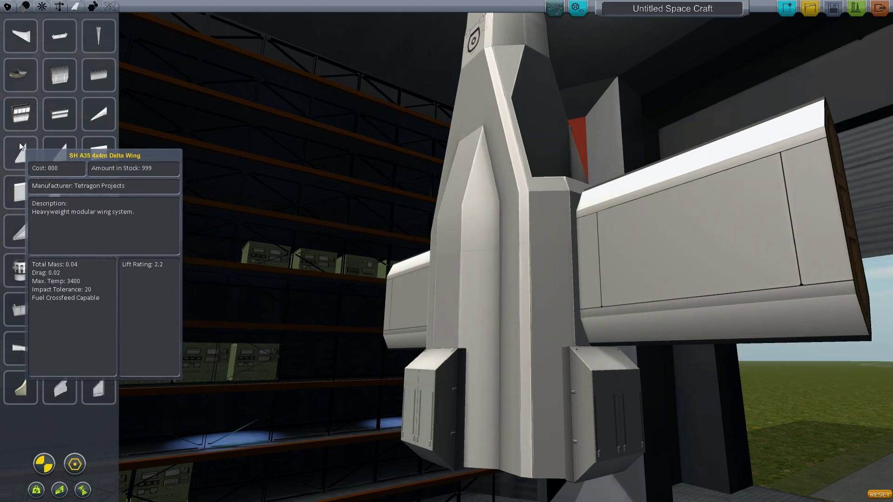
click(21, 155)
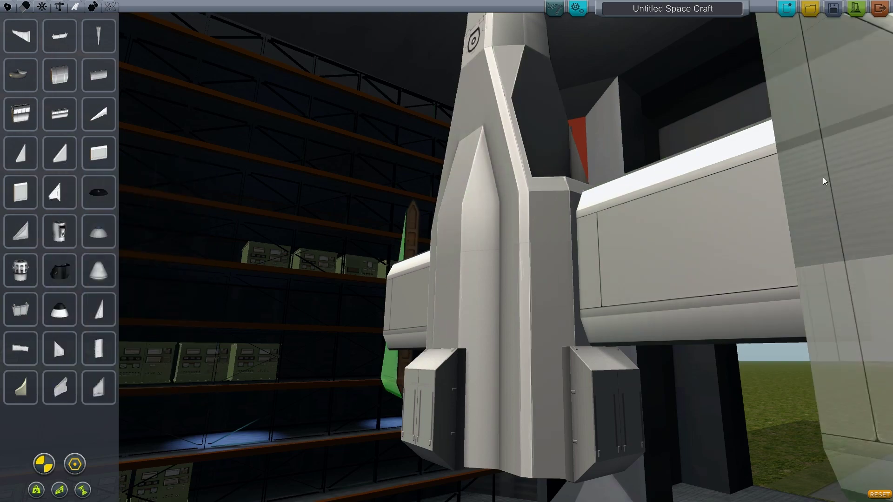
key(Delete)
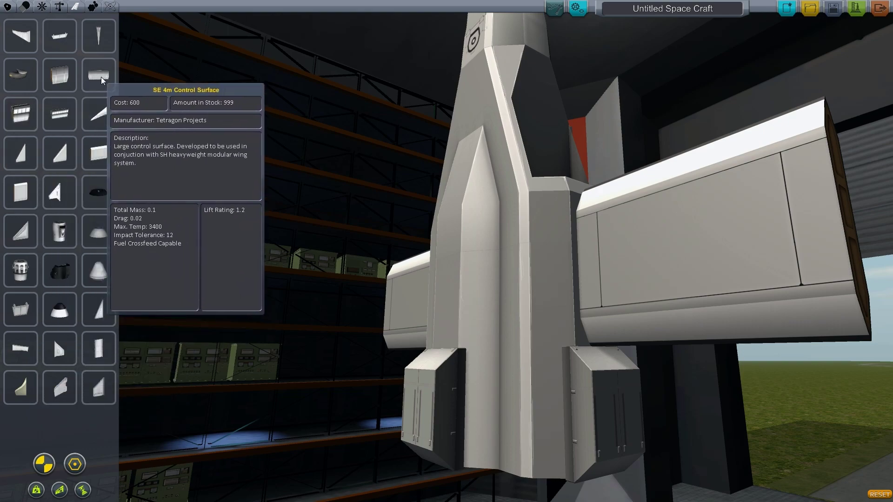
scroll(207, 244, down, 1)
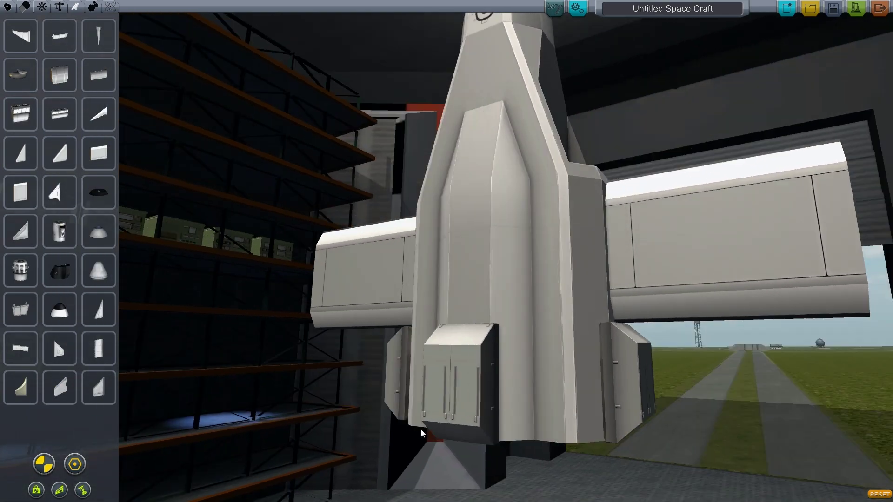
scroll(425, 429, down, 5)
mouse_move(420, 429)
mouse_down()
mouse_move(447, 448)
mouse_move(281, 366)
mouse_move(156, 201)
mouse_up()
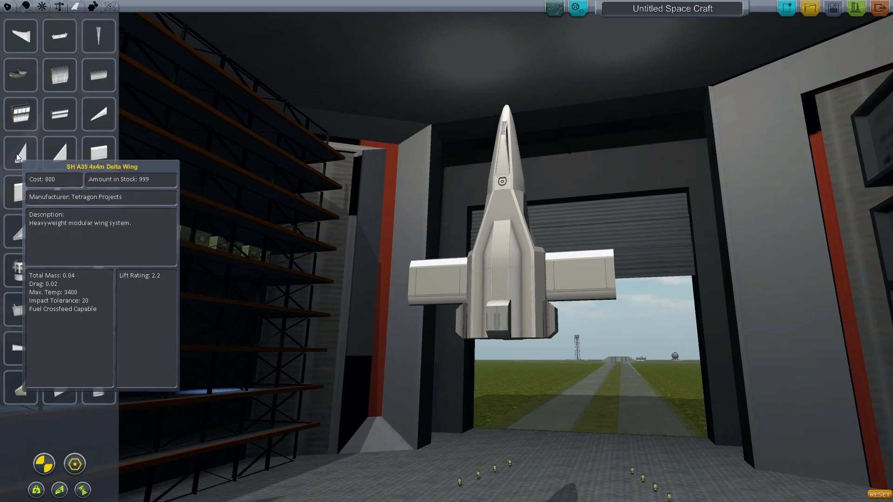
click(59, 192)
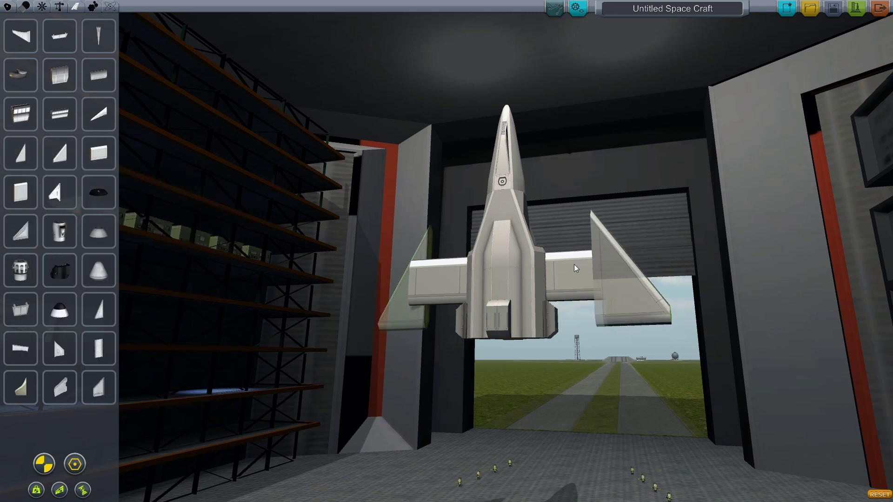
click(76, 280)
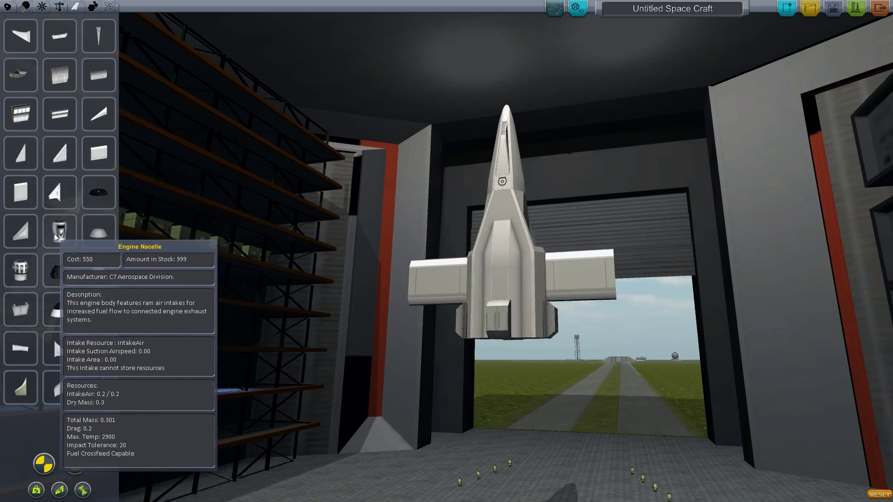
click(102, 115)
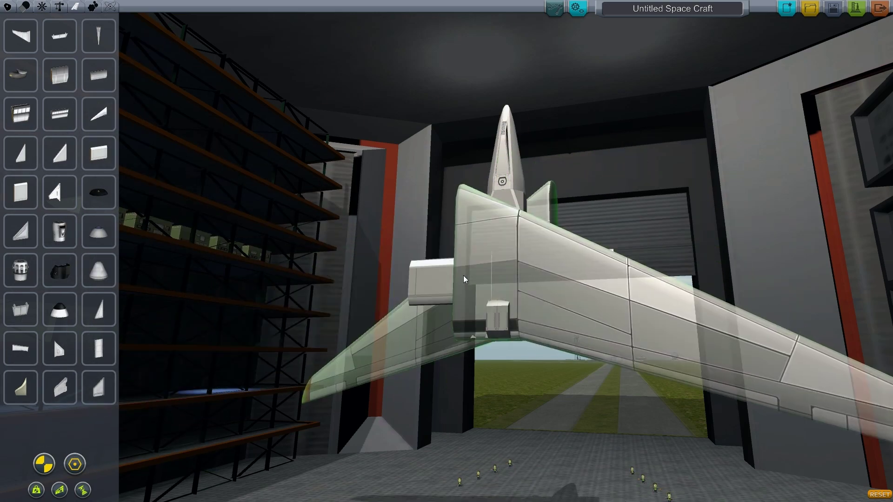
key(w)
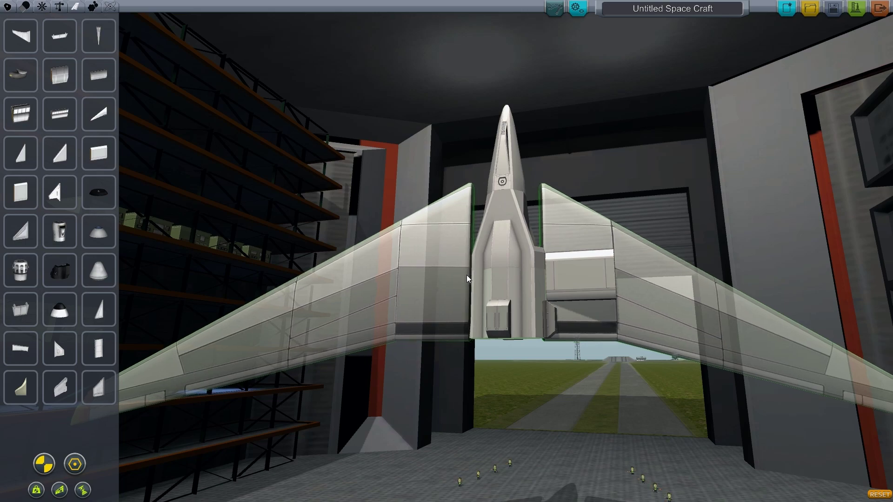
key(q)
drag(478, 278, 516, 293)
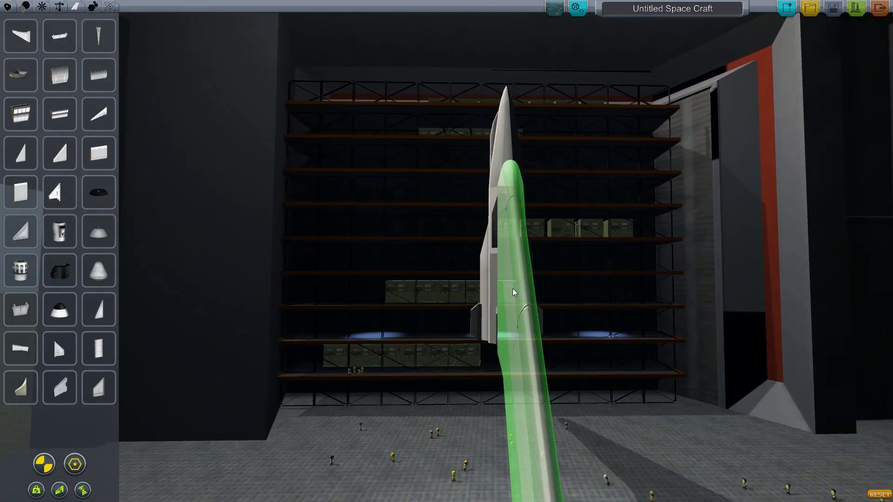
click(513, 288)
mouse_move(512, 288)
mouse_down()
mouse_move(654, 351)
mouse_move(567, 383)
mouse_move(660, 382)
mouse_move(476, 358)
mouse_up()
scroll(565, 380, down, 3)
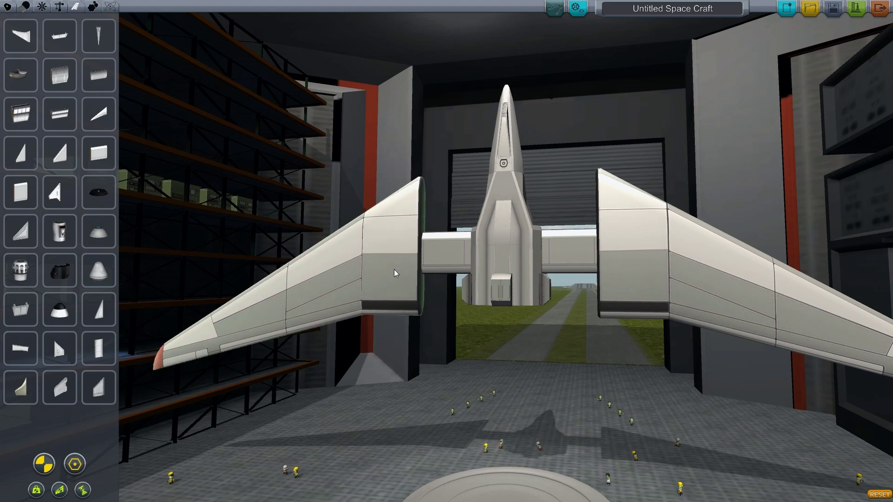
click(378, 276)
click(70, 287)
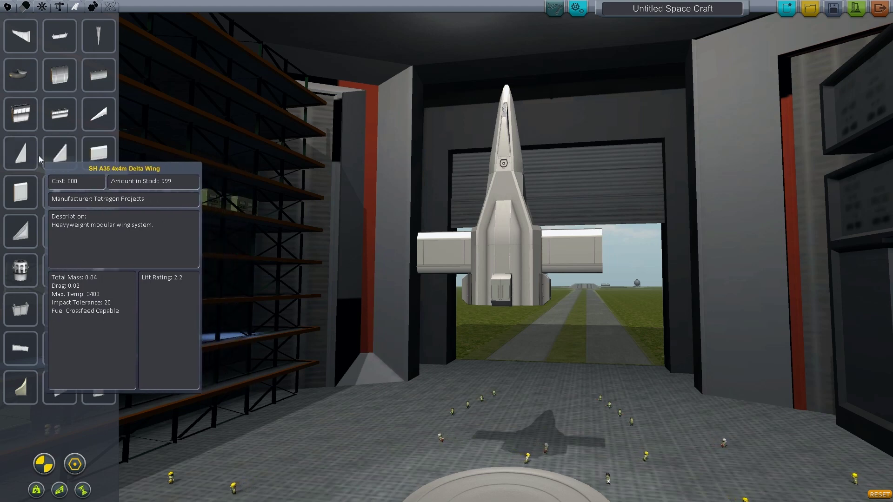
click(59, 117)
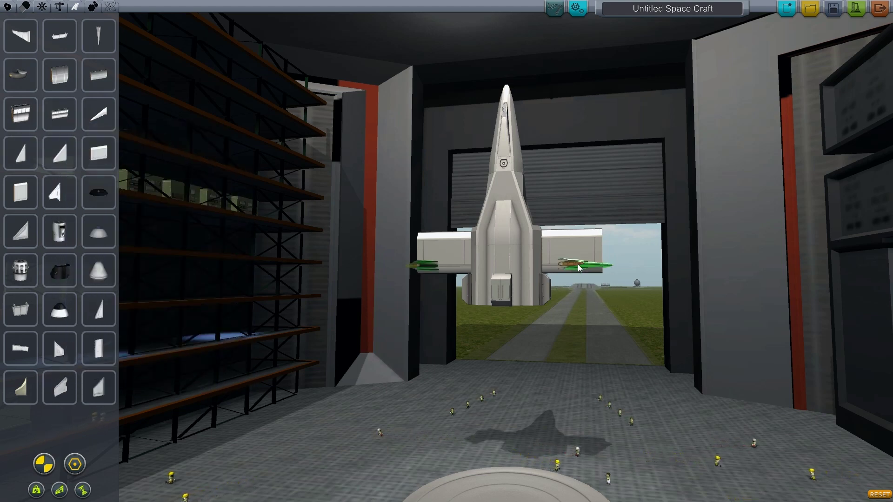
Attach mirrored control surfaces under the trailing edges of both wings
click(578, 274)
drag(577, 272, 618, 320)
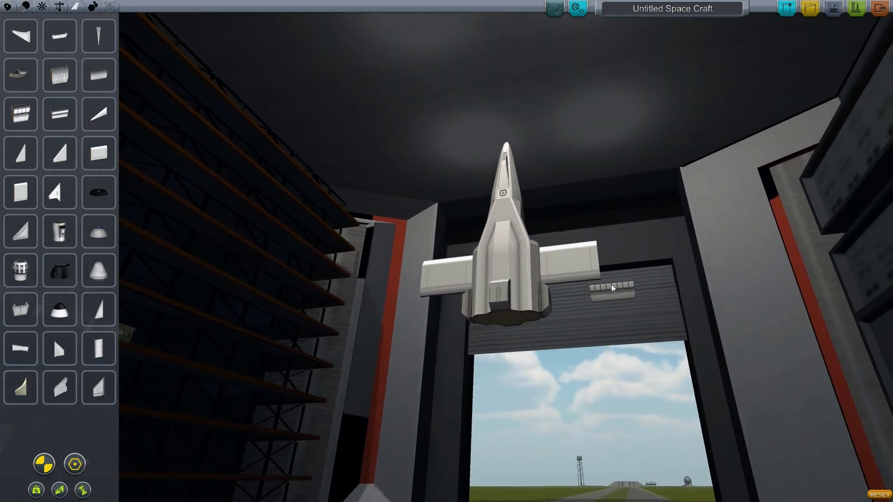
scroll(617, 321, up, 5)
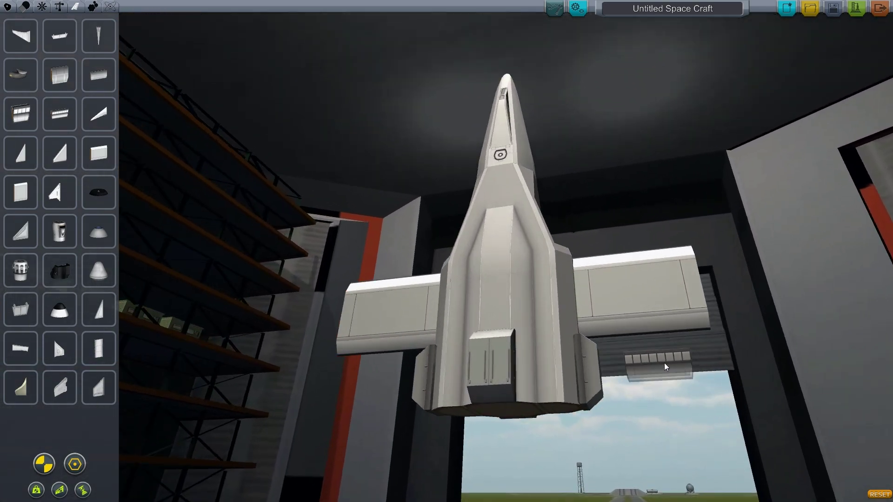
mouse_move(666, 367)
mouse_down()
mouse_move(613, 197)
mouse_move(654, 276)
mouse_up()
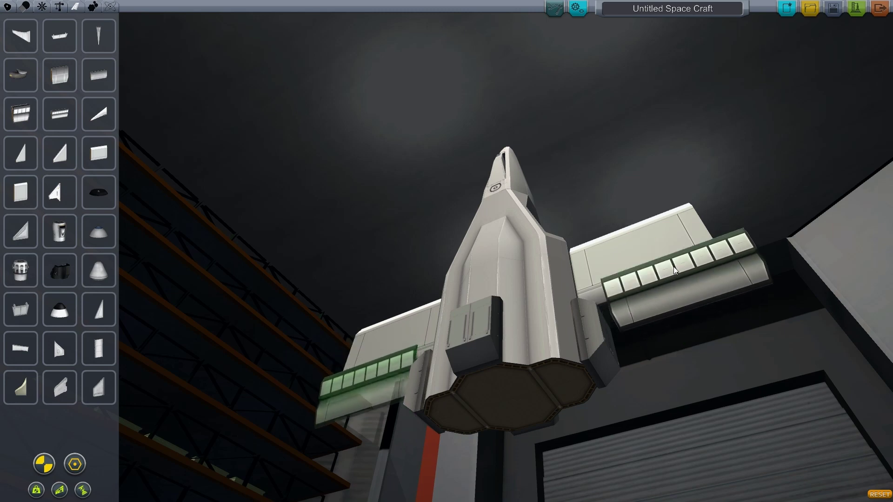
click(673, 266)
Remove the long control surfaces from the wings, dropping them on the parts panel
drag(482, 256, 136, 183)
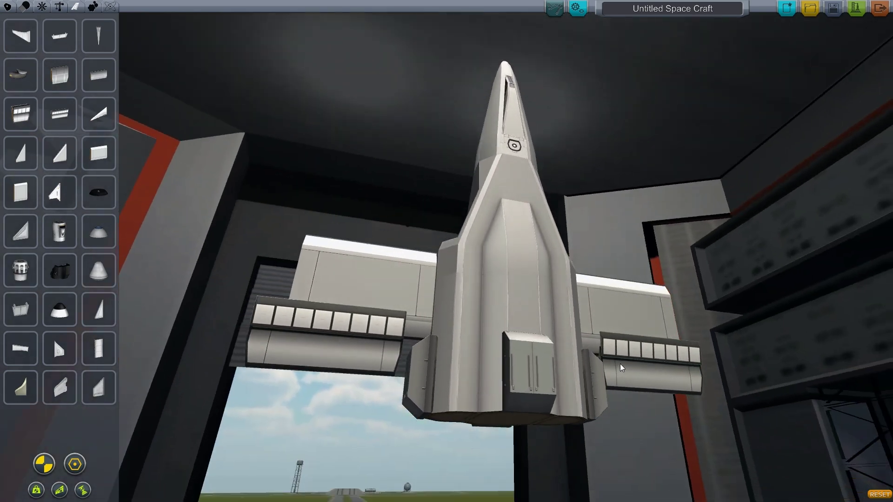
right_click(259, 267)
mouse_move(210, 237)
mouse_down()
mouse_move(270, 270)
mouse_move(194, 225)
mouse_up()
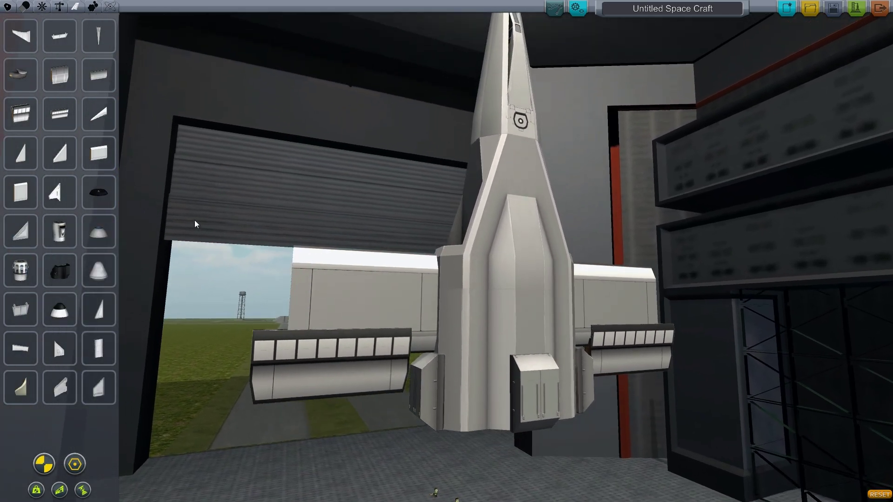
click(328, 363)
click(60, 235)
Place shorter control surfaces symmetrically under both wings
click(24, 119)
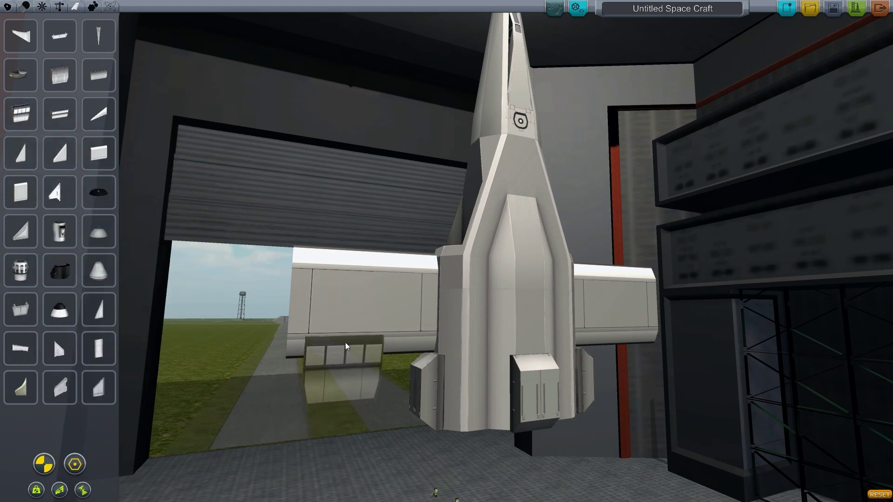
drag(370, 348, 347, 296)
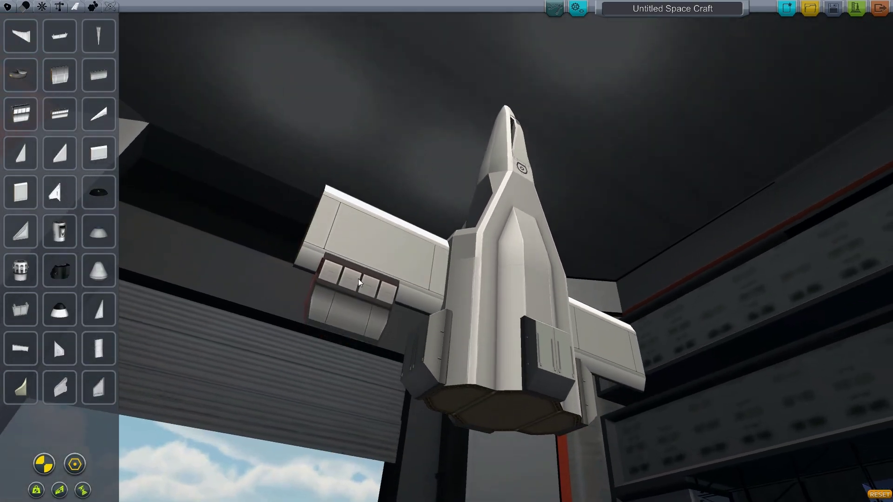
click(358, 279)
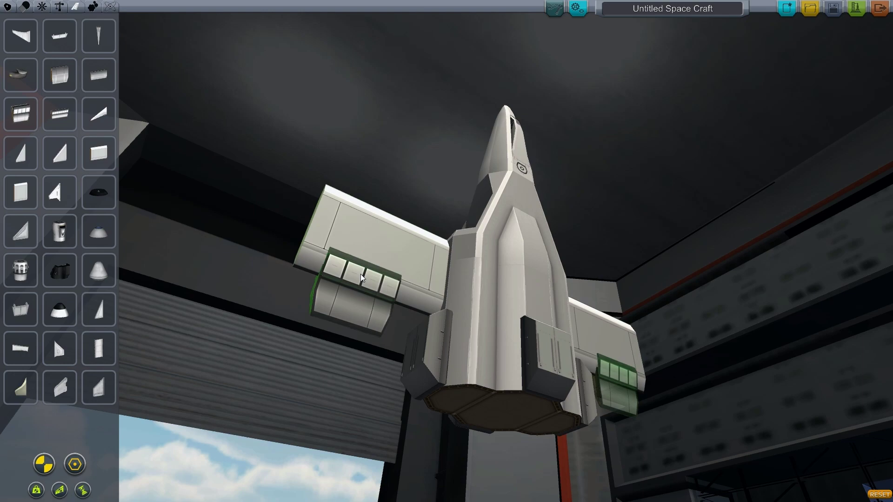
click(360, 274)
drag(354, 369, 282, 417)
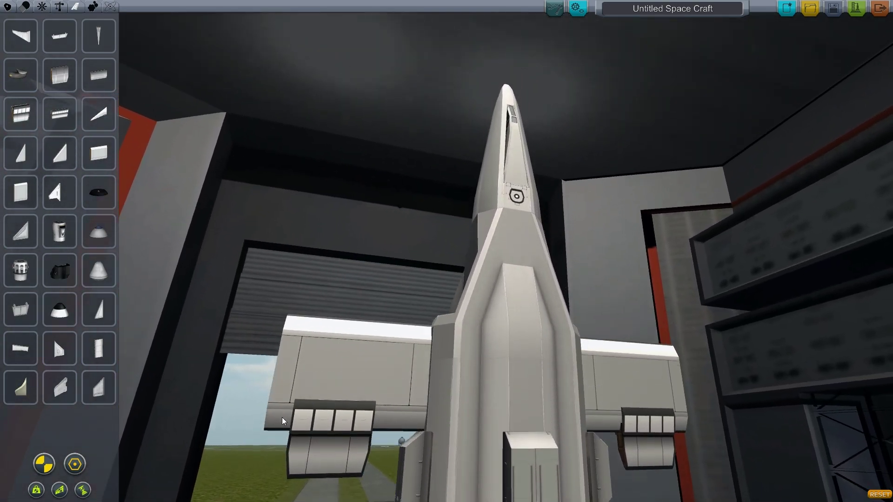
scroll(283, 417, down, 5)
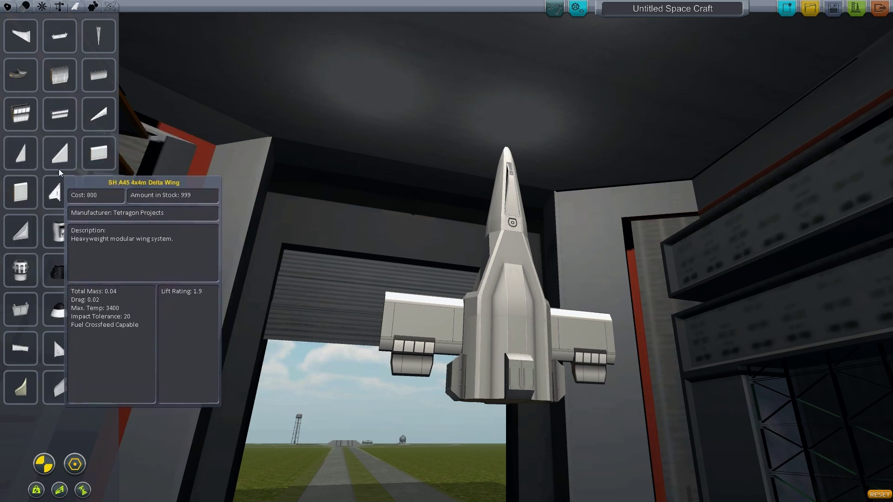
Place a rotated, mirrored pair of SH A45 4x4m Delta Wings on the fuselage
click(23, 155)
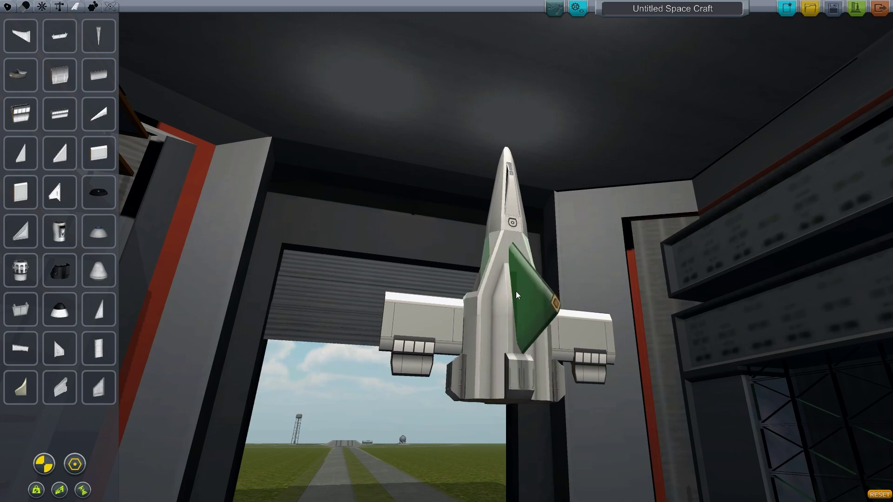
key(q)
click(515, 298)
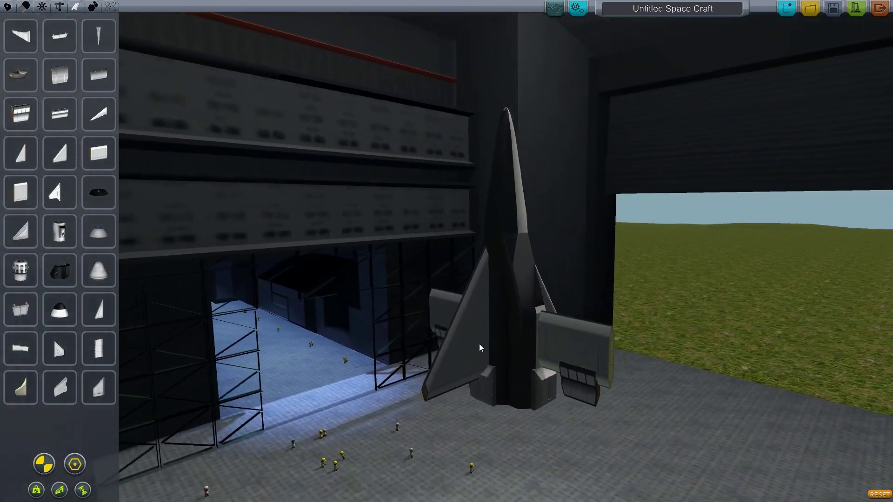
drag(479, 344, 558, 334)
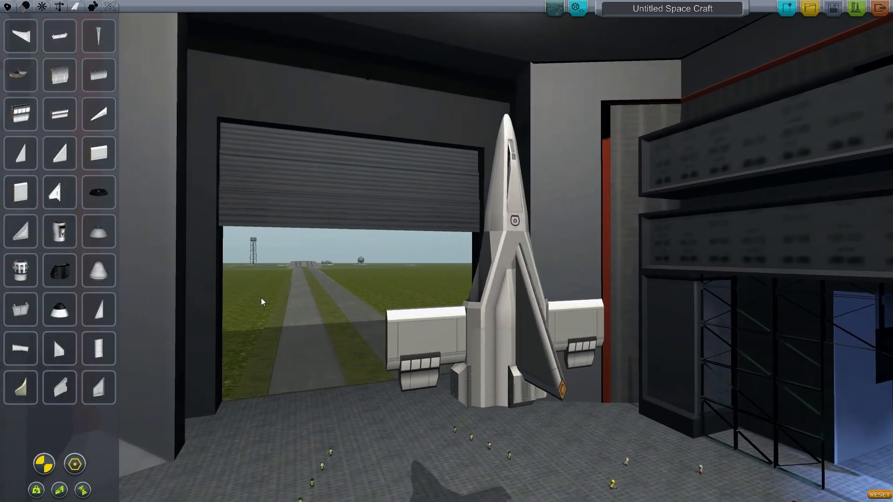
Attach a control surface to the delta wing from below
click(98, 155)
right_click(489, 315)
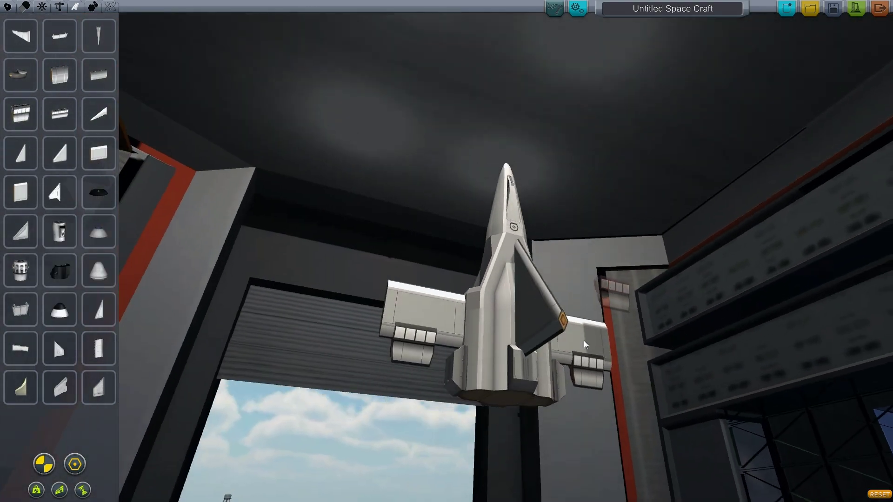
click(543, 323)
mouse_move(628, 284)
mouse_down()
mouse_move(185, 310)
mouse_move(419, 209)
mouse_up()
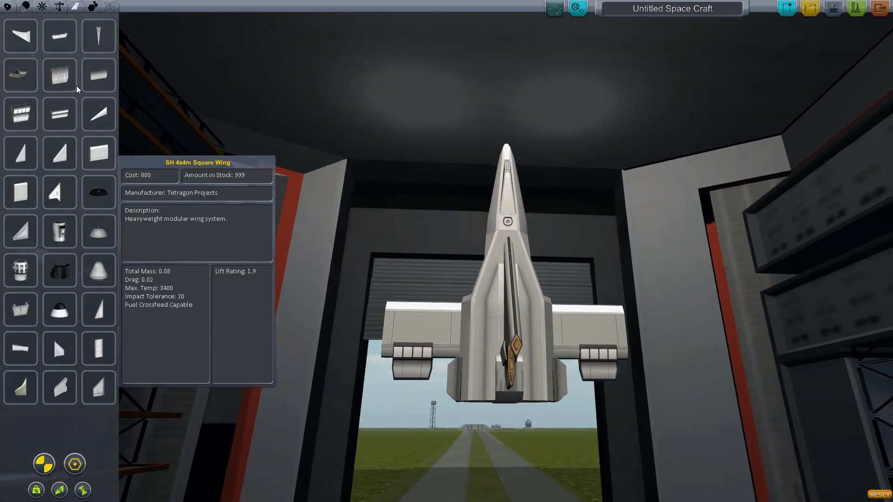
Browse the Control and Propulsion part lists, then show the command pods catalogue
click(43, 7)
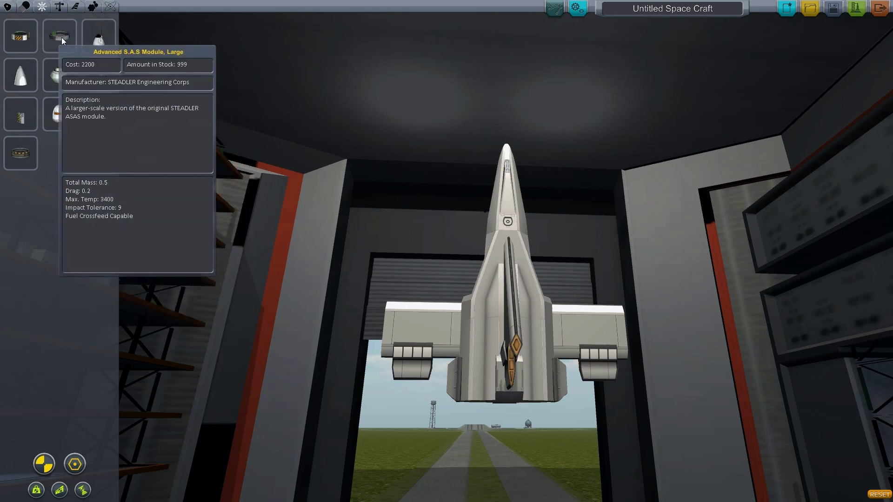
click(26, 7)
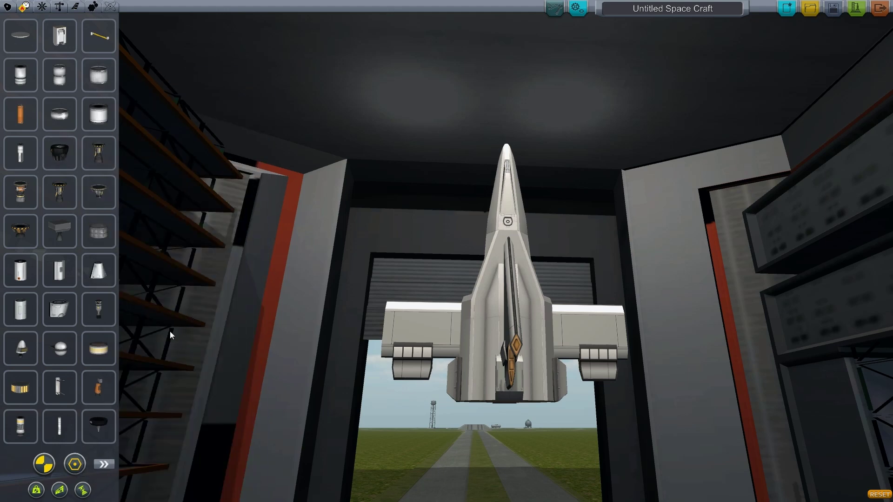
click(103, 465)
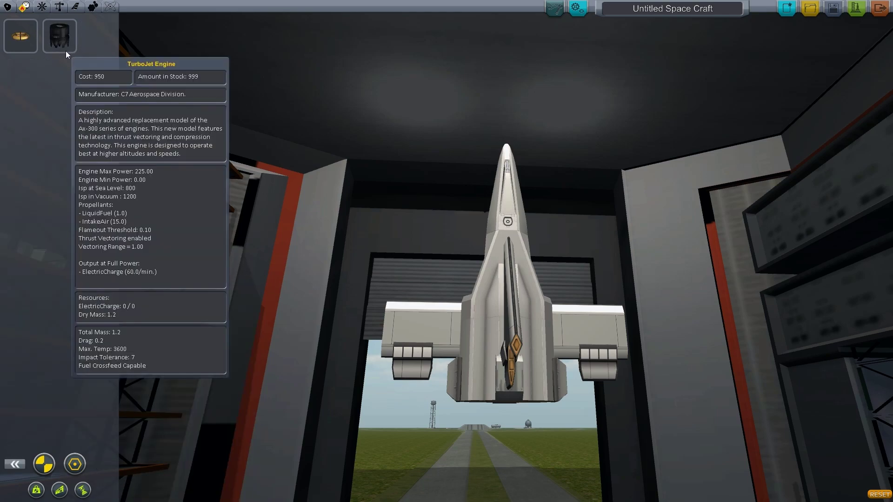
drag(528, 465, 551, 419)
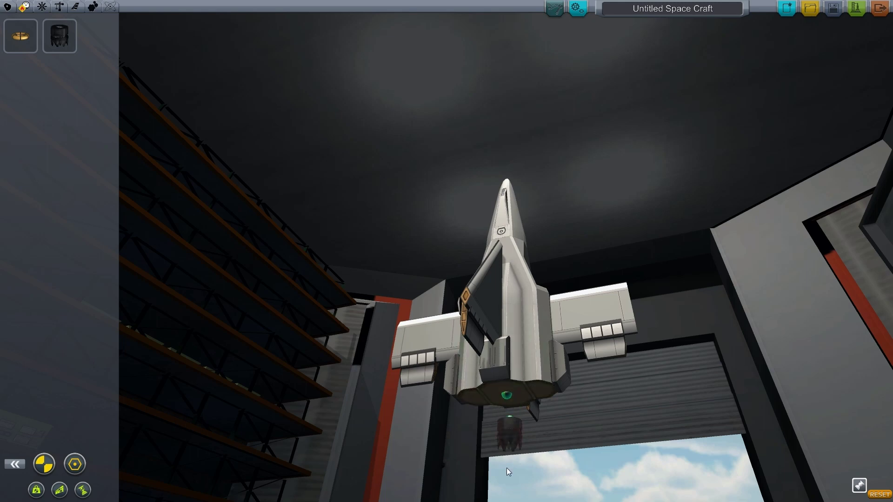
mouse_move(507, 468)
mouse_down()
mouse_move(548, 461)
mouse_move(559, 405)
mouse_up()
scroll(548, 460, up, 5)
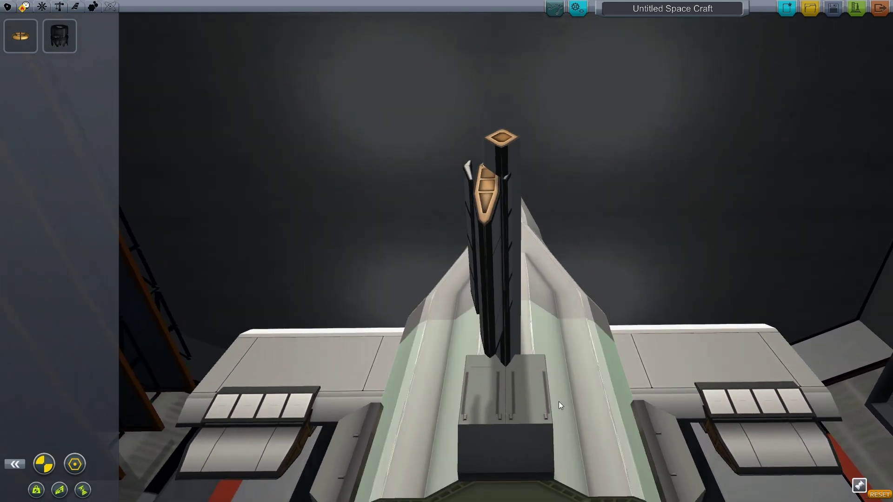
scroll(570, 439, down, 5)
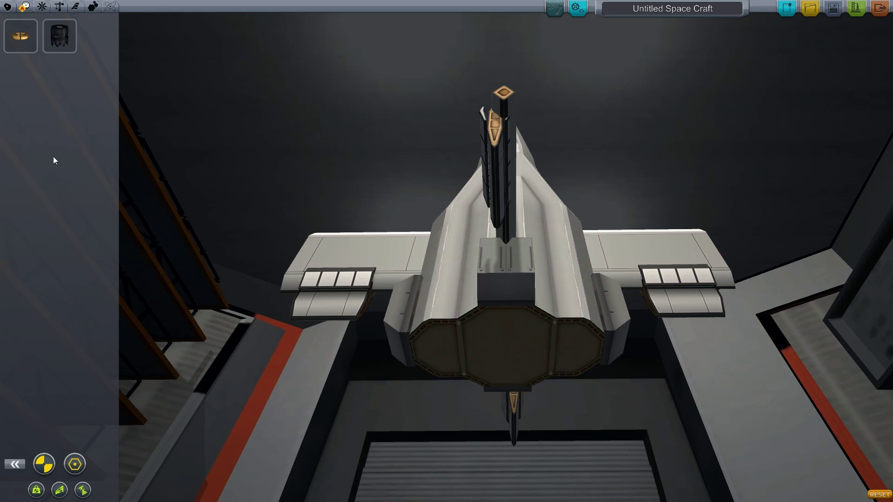
click(11, 7)
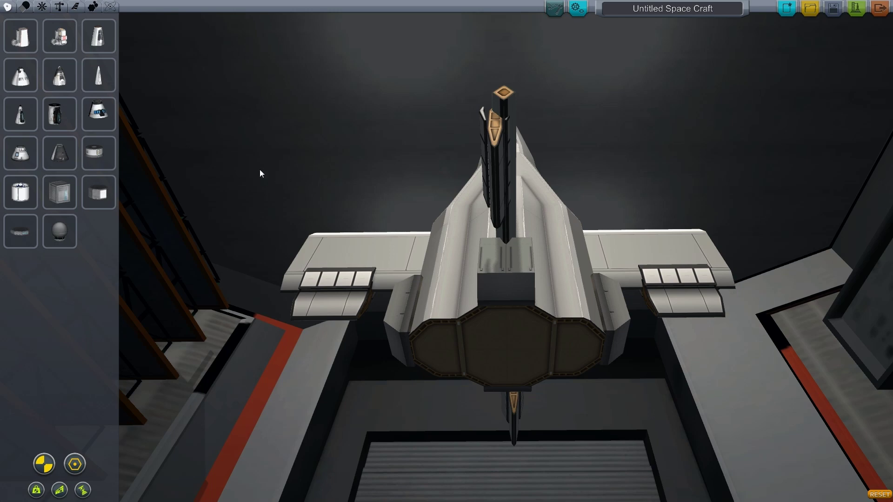
Browse Aerodynamic and Structural parts and try a fuselage adapter under the shuttle base
click(77, 7)
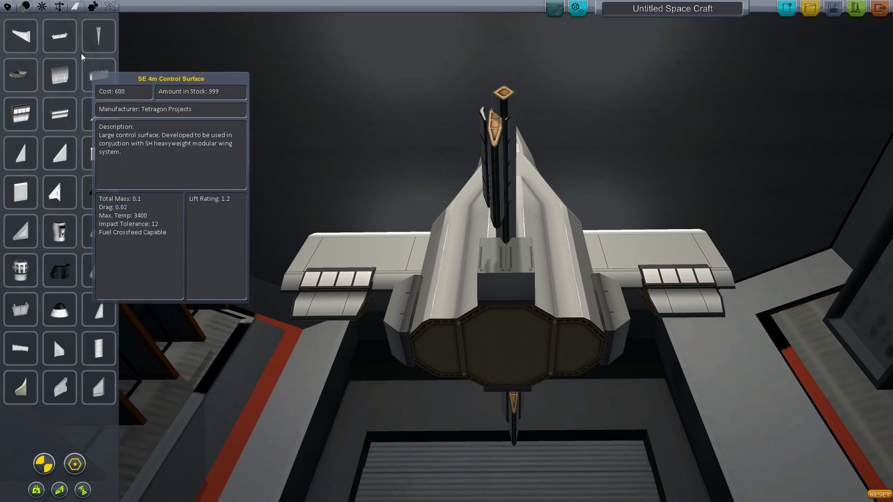
mouse_move(165, 220)
mouse_down()
mouse_move(504, 383)
mouse_move(447, 310)
mouse_up()
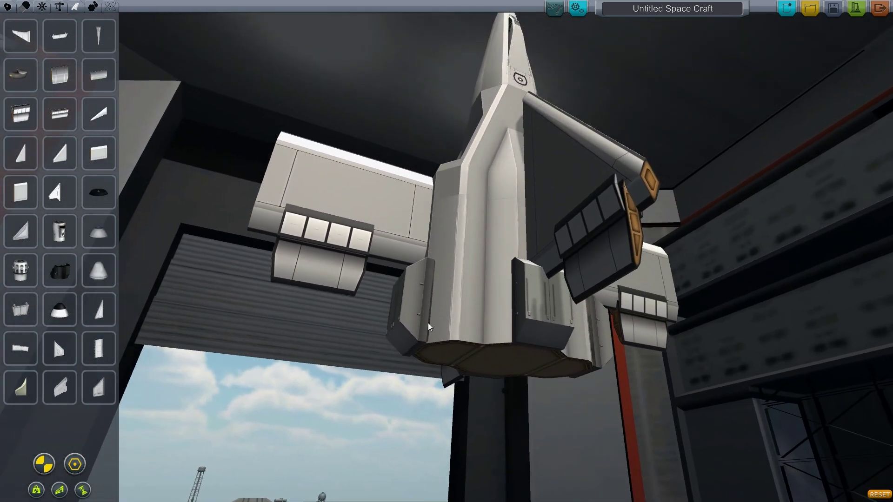
click(60, 7)
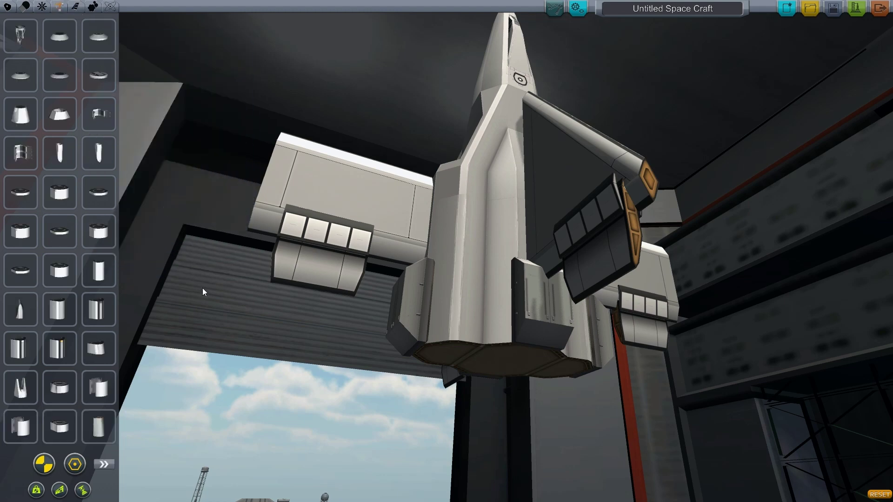
click(105, 463)
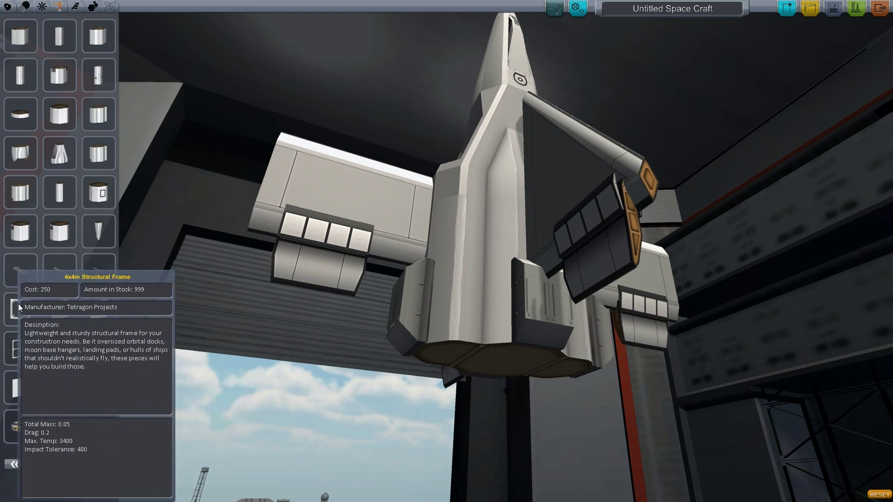
mouse_move(60, 113)
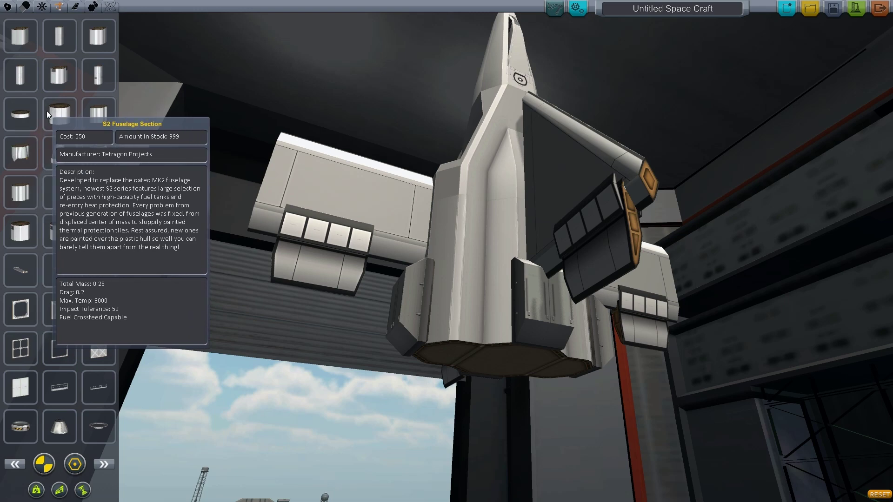
click(22, 115)
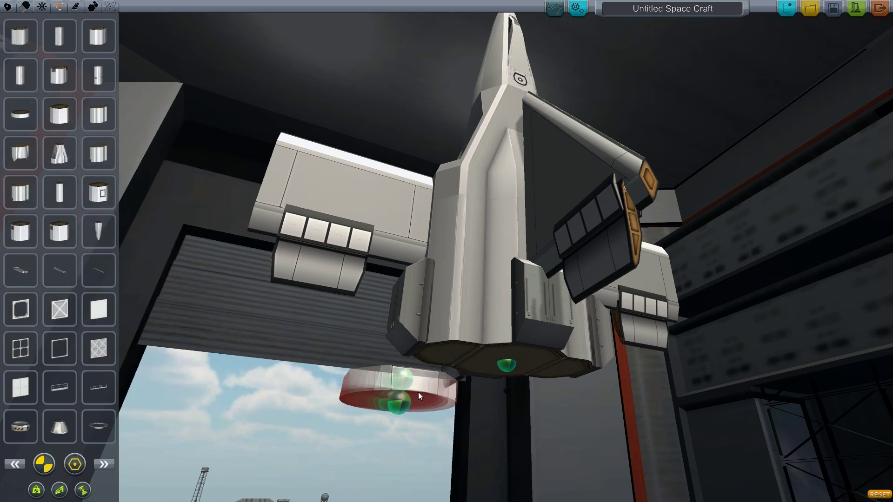
click(506, 380)
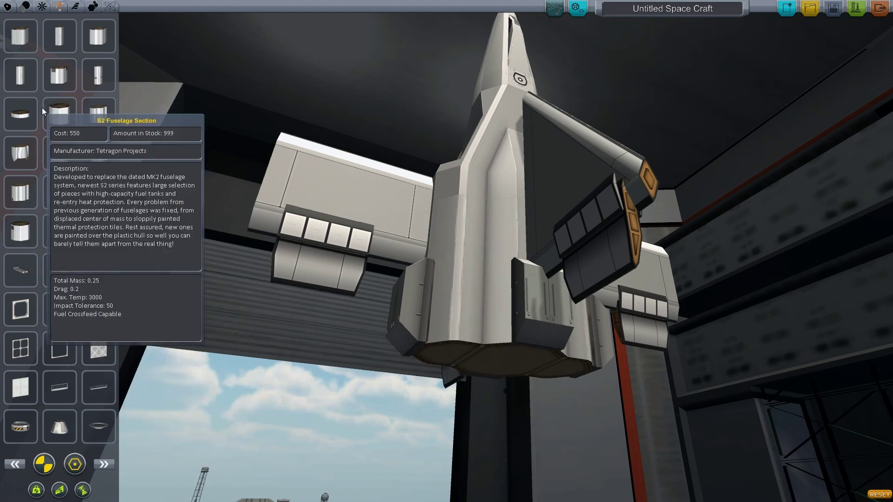
mouse_move(59, 114)
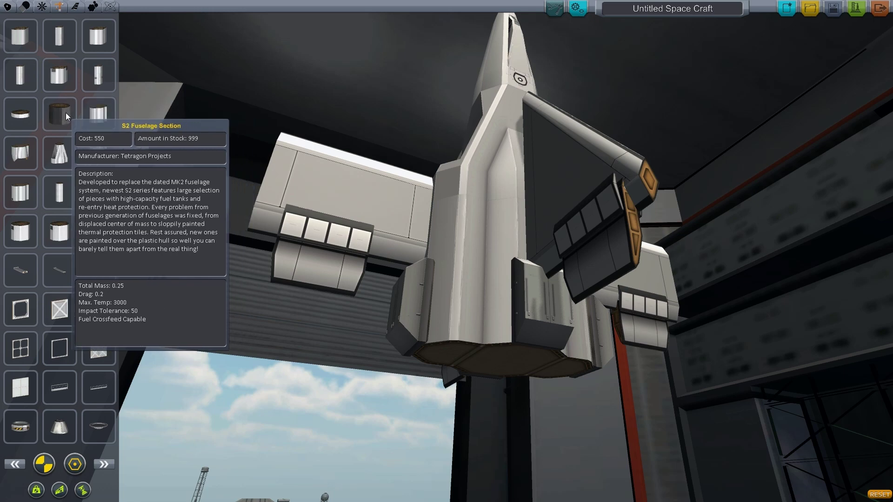
Try and discard the MK2 Fuel Tank 5m, S2 Fuselage Section Long and S2 Fuel Tank
click(91, 70)
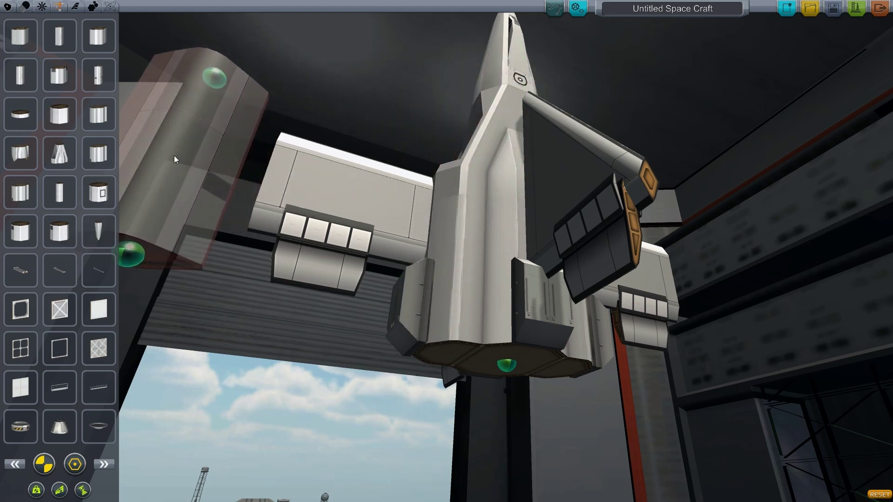
click(68, 163)
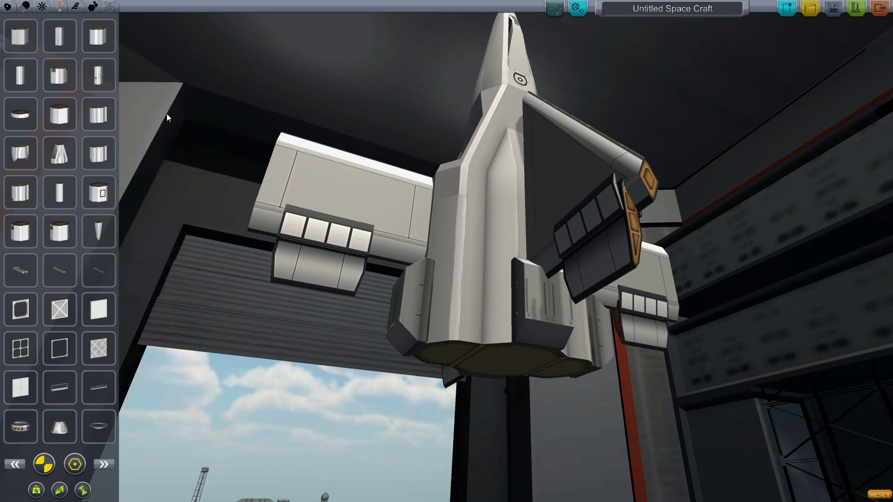
mouse_move(60, 192)
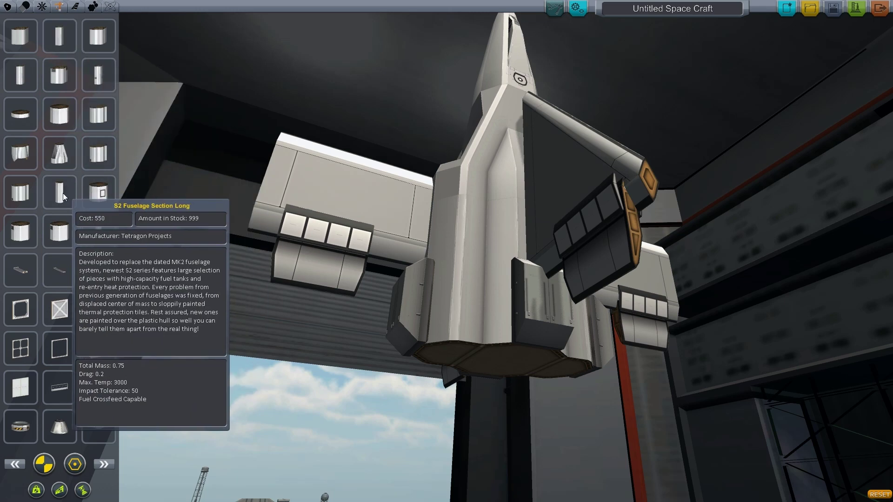
click(63, 196)
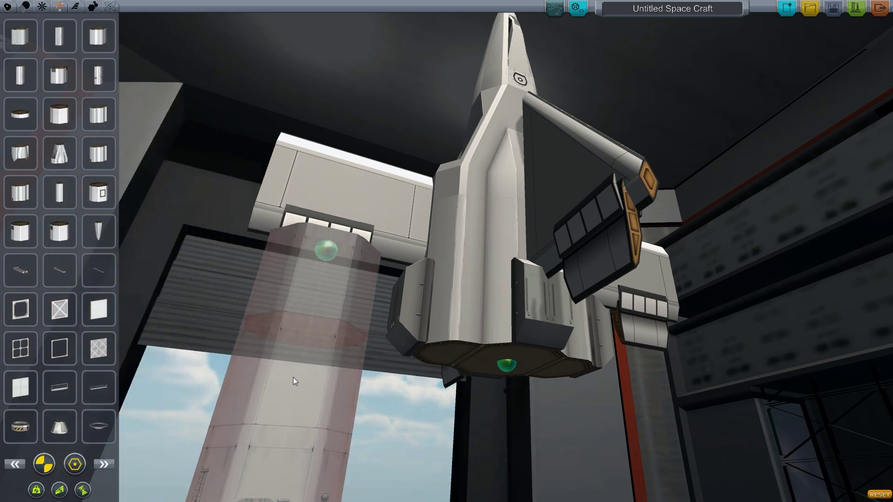
click(56, 251)
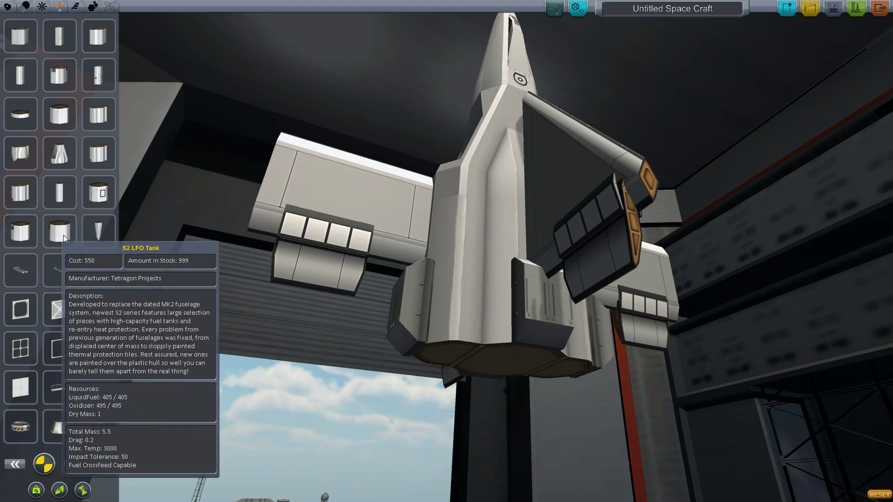
mouse_move(20, 231)
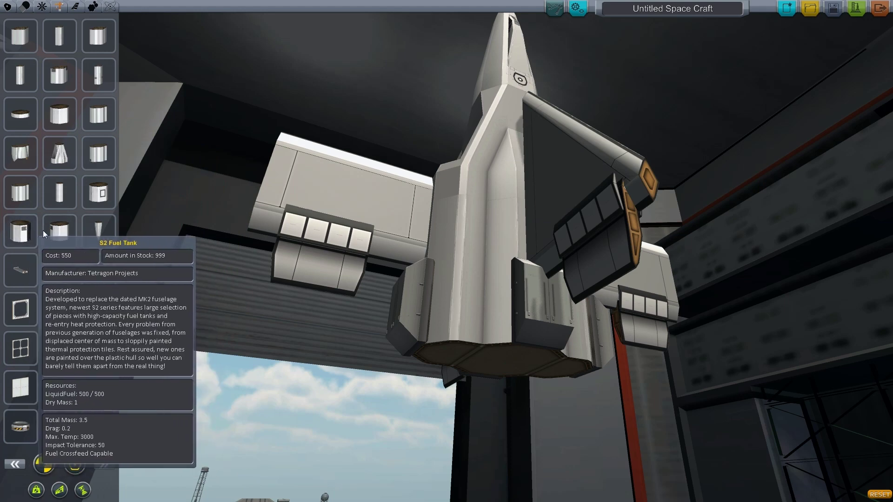
click(50, 230)
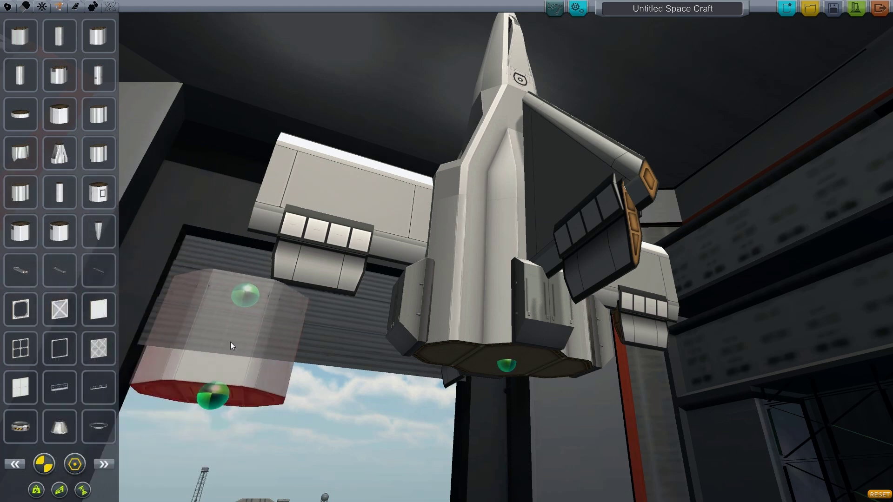
key(Delete)
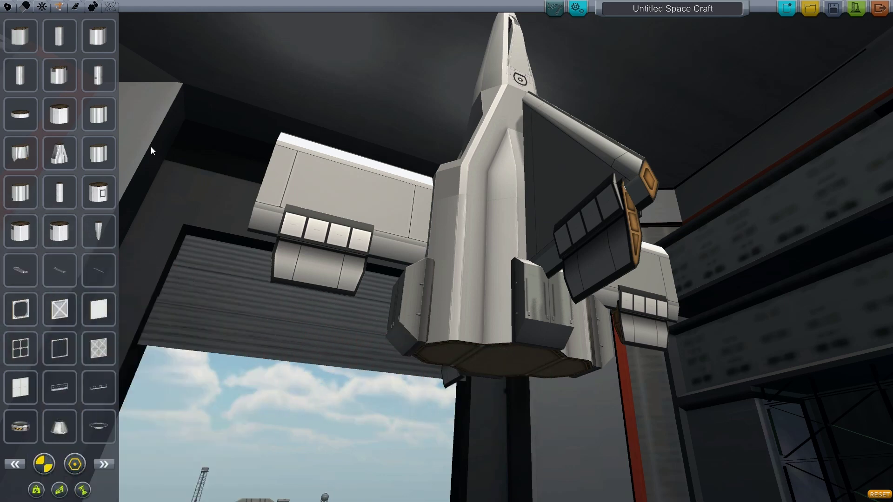
click(25, 7)
mouse_move(20, 153)
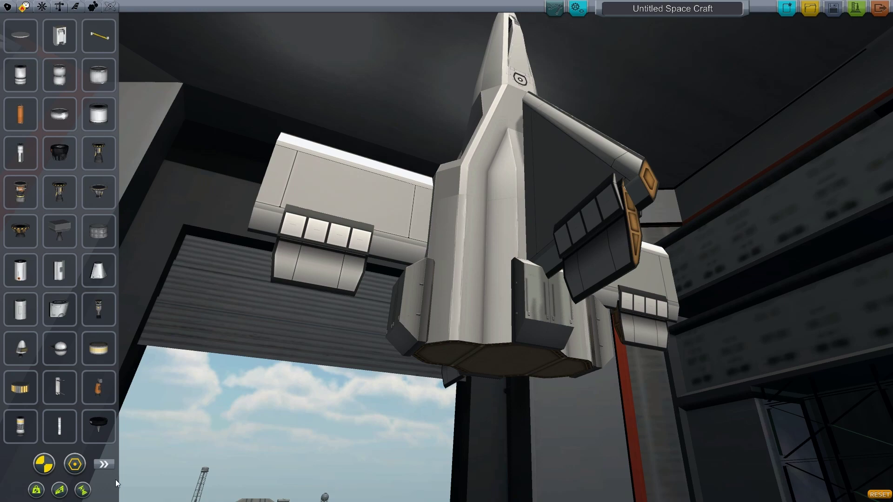
Attach a TurboJet Engine under the craft's base and start renaming it B9 Mk 1
click(104, 464)
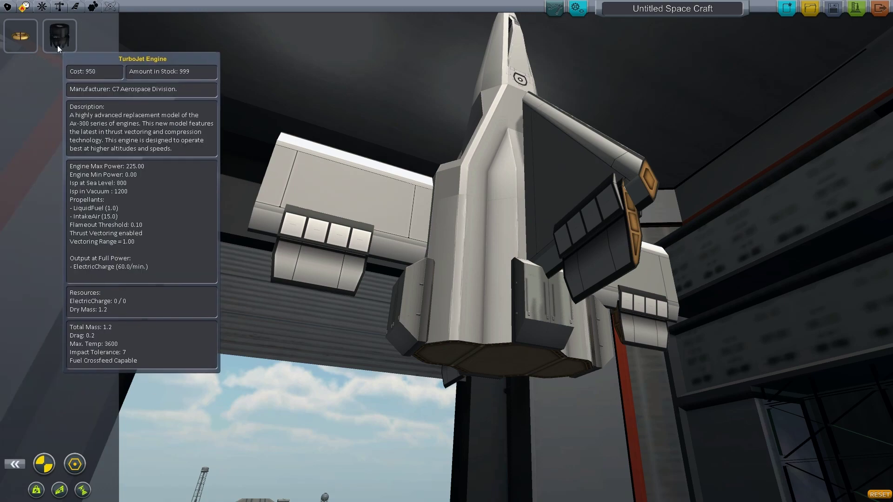
click(59, 38)
click(513, 436)
right_click(510, 422)
drag(509, 422, 340, 334)
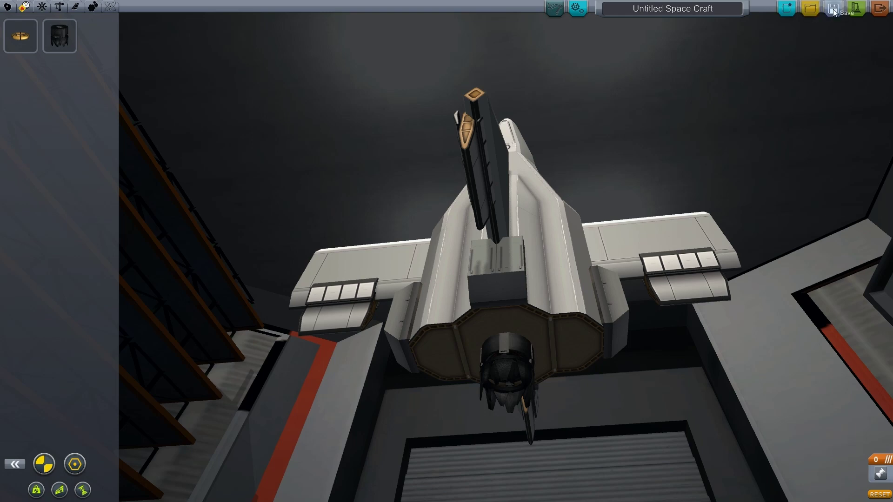
key(BackSpace)
key(BackSpace)
key(BackSpace)
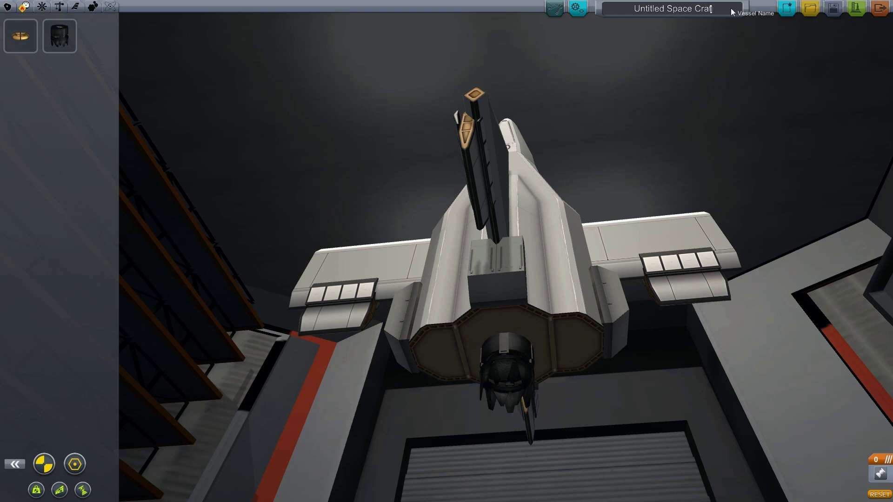
text(B9 Mk 1)
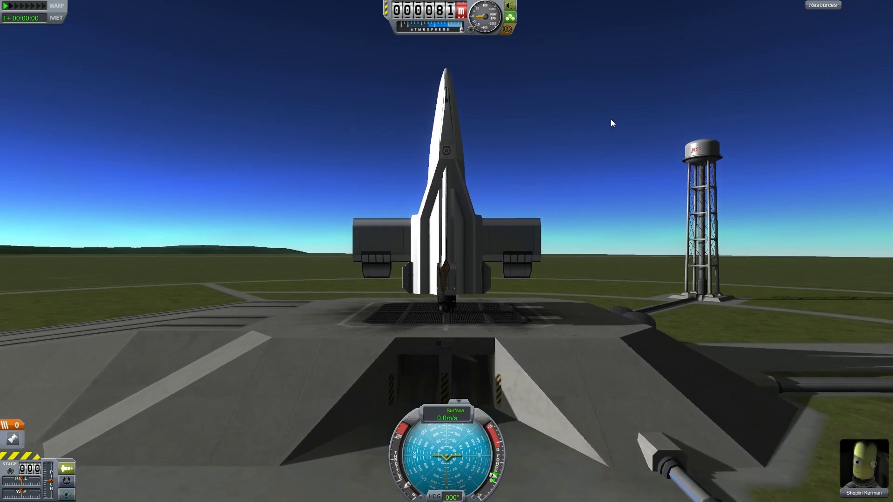
Ignite the TurboJet and confirm it is running at about 107 kN of thrust
key(space)
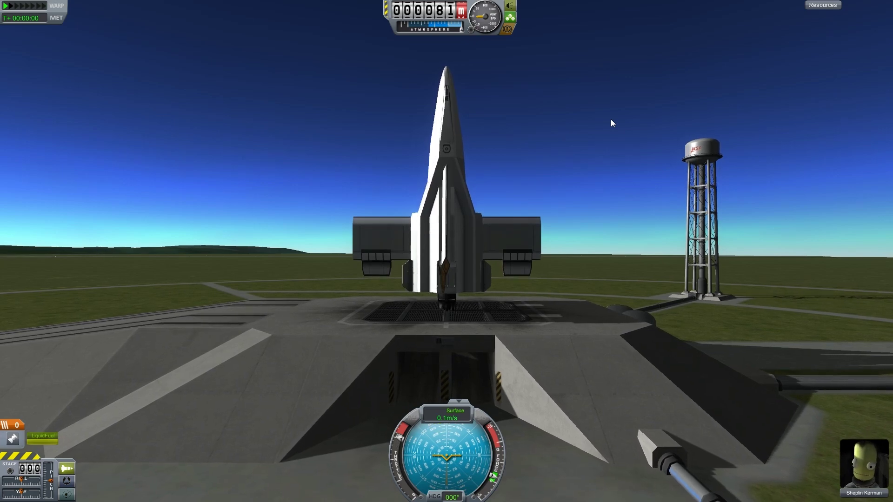
right_click(452, 302)
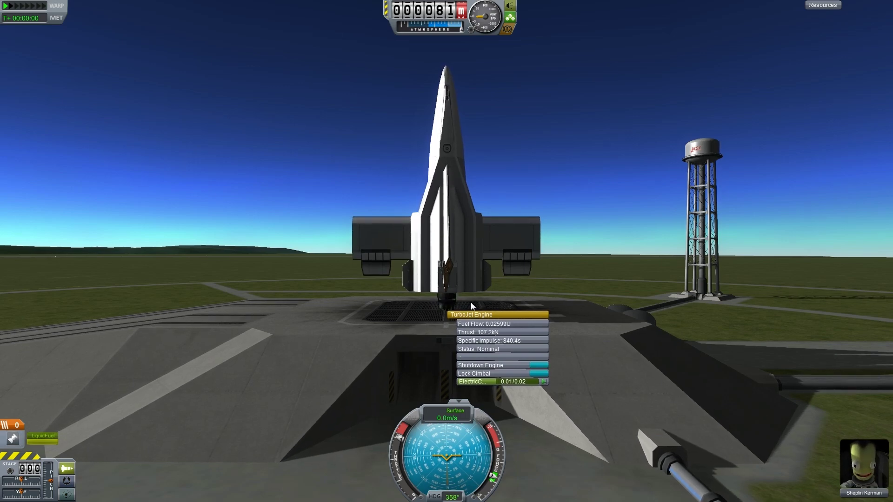
click(513, 300)
mouse_move(513, 301)
mouse_down()
mouse_move(341, 253)
mouse_move(408, 341)
mouse_move(597, 347)
mouse_up()
Look around the B9 Mk 1's cockpit interior in IVA view
key(c)
scroll(613, 340, down, 5)
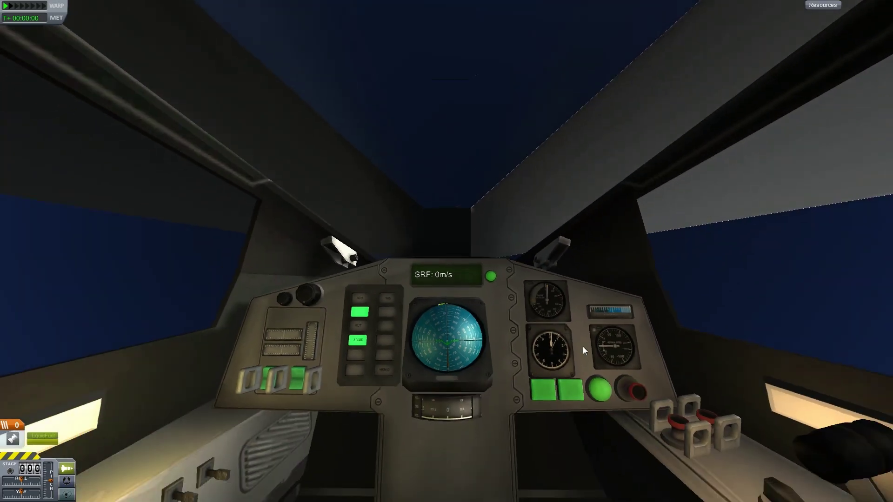
drag(582, 347, 583, 210)
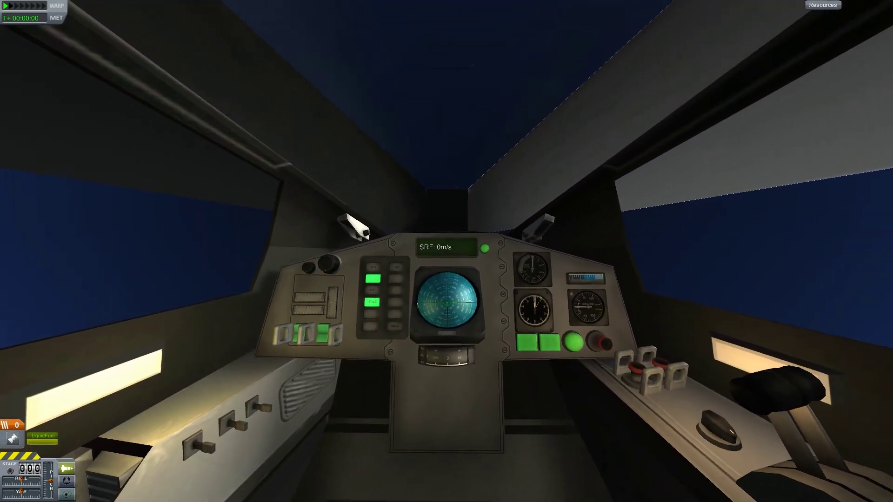
mouse_move(349, 252)
mouse_down()
mouse_move(544, 251)
mouse_move(489, 231)
mouse_up()
drag(349, 251, 447, 349)
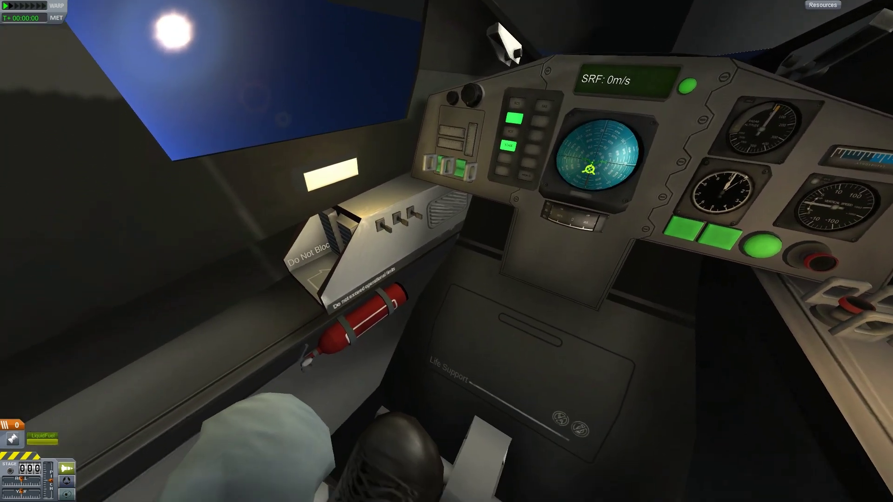
scroll(447, 252, down, 3)
drag(447, 209, 447, 293)
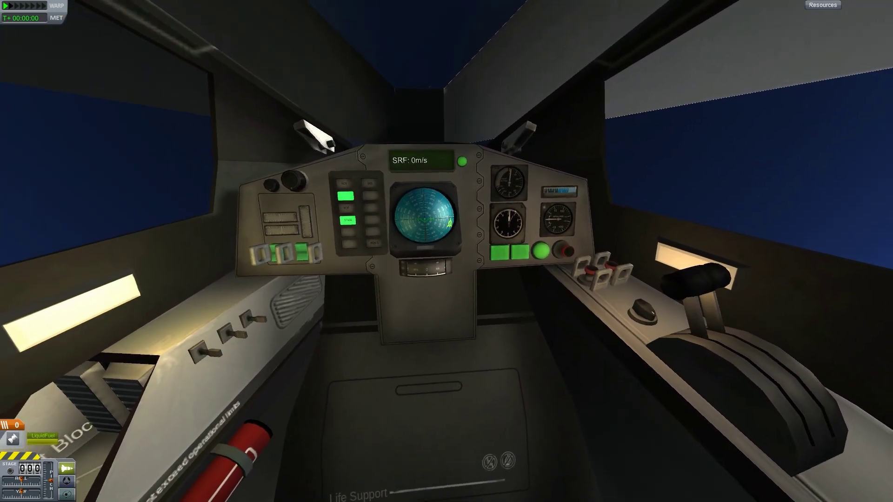
scroll(446, 252, down, 3)
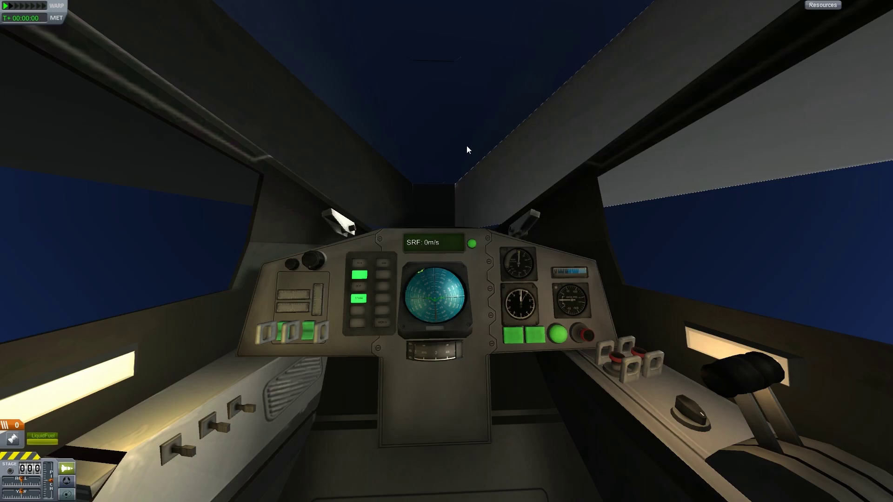
Return to the outside view and revert the flight to the launchpad
key(c)
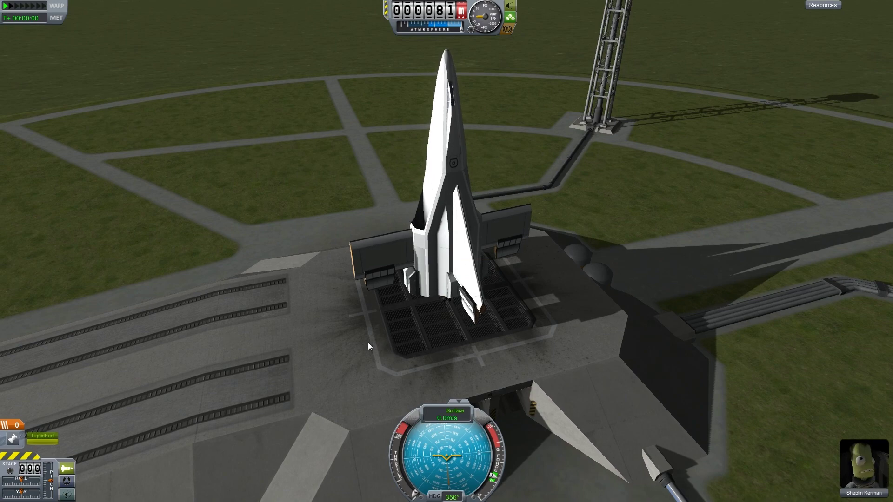
key(Escape)
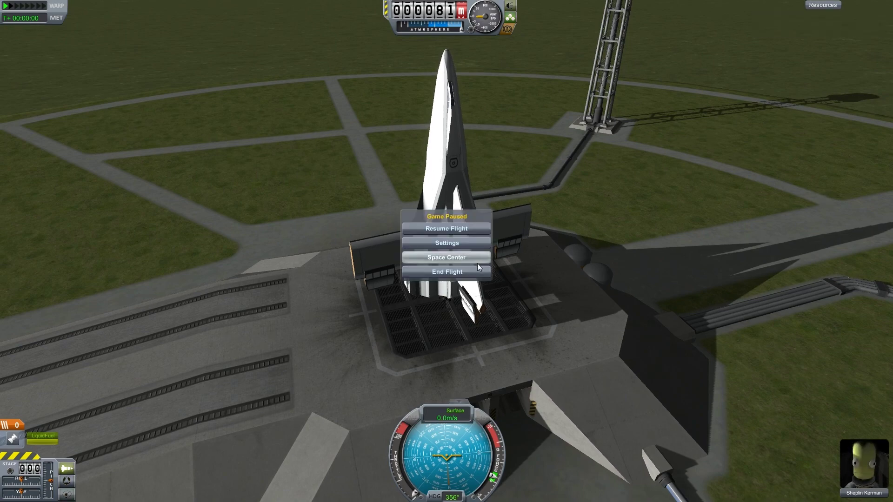
click(475, 259)
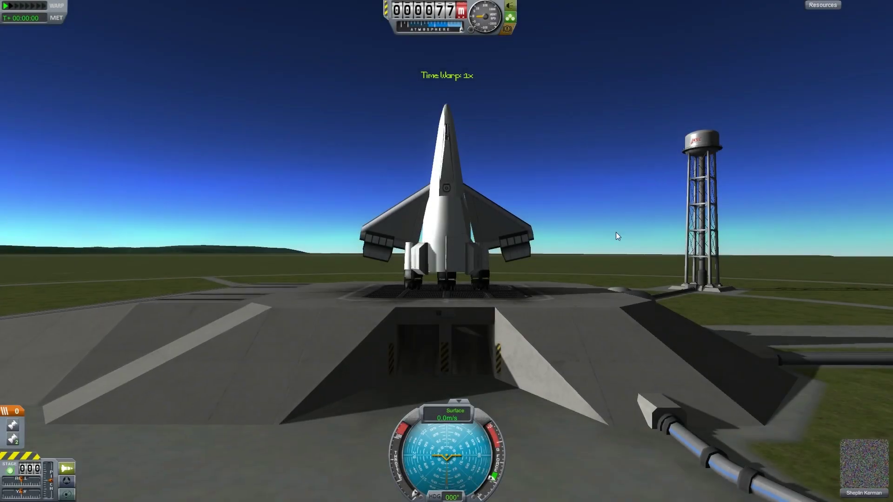
Deploy the side-pod mechanical legs with action group 1 while circling the craft
mouse_move(652, 172)
mouse_down()
mouse_move(379, 299)
mouse_move(247, 288)
mouse_move(589, 279)
mouse_up()
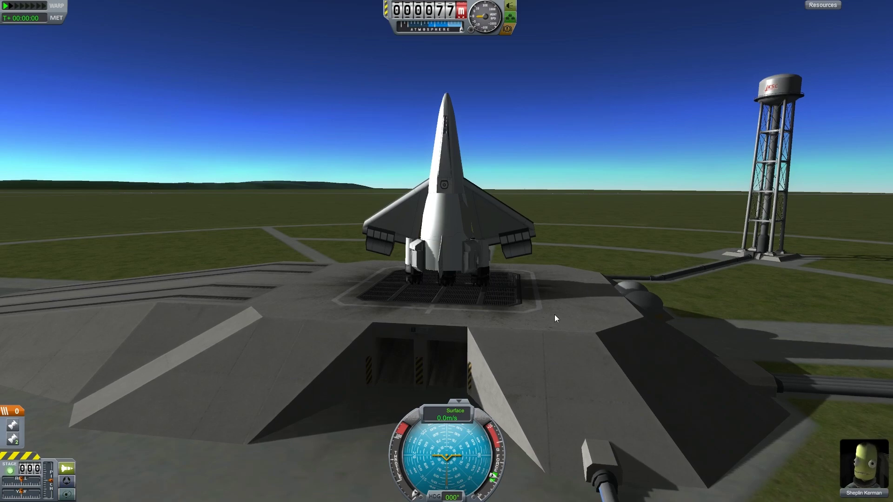
scroll(554, 318, up, 3)
scroll(538, 343, up, 2)
scroll(431, 357, up, 3)
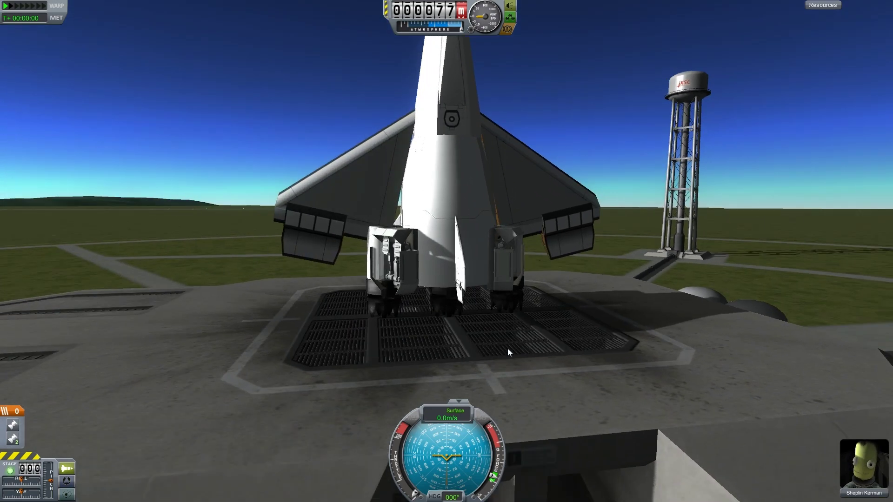
key(1)
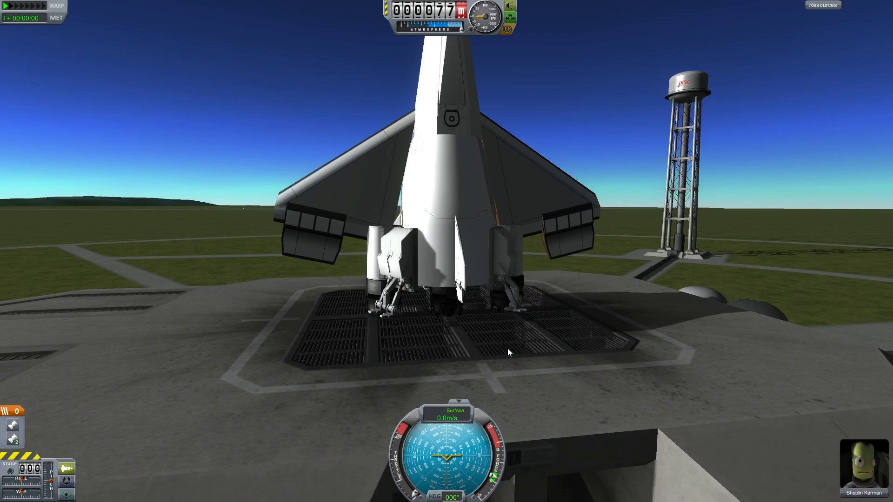
mouse_move(506, 349)
mouse_down()
mouse_move(400, 271)
mouse_move(453, 331)
mouse_move(516, 333)
mouse_up()
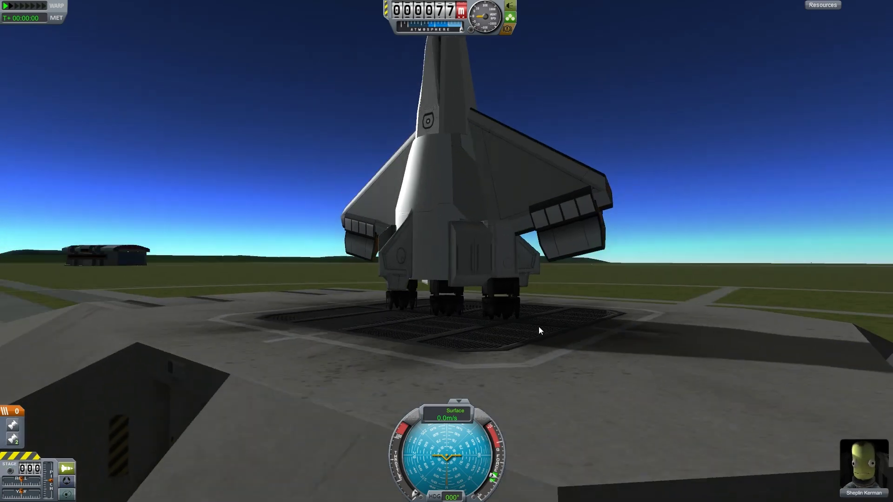
drag(532, 324, 661, 339)
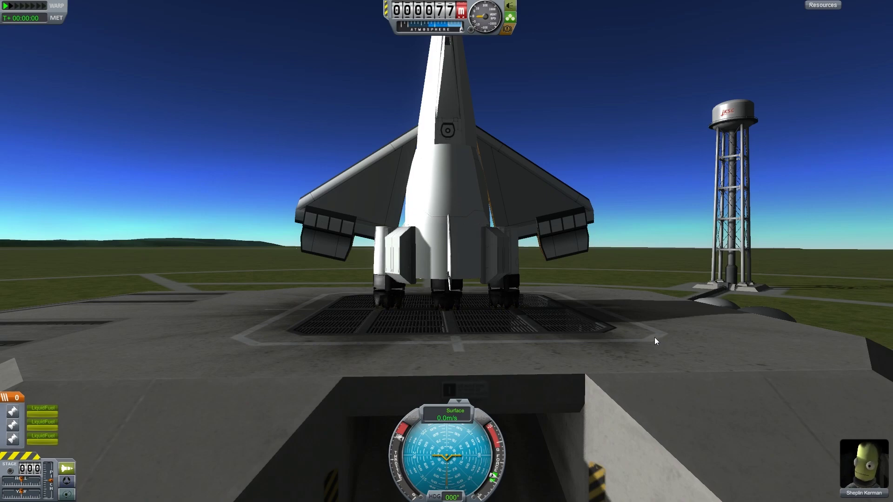
mouse_move(655, 337)
mouse_down()
mouse_move(545, 350)
mouse_move(627, 397)
mouse_up()
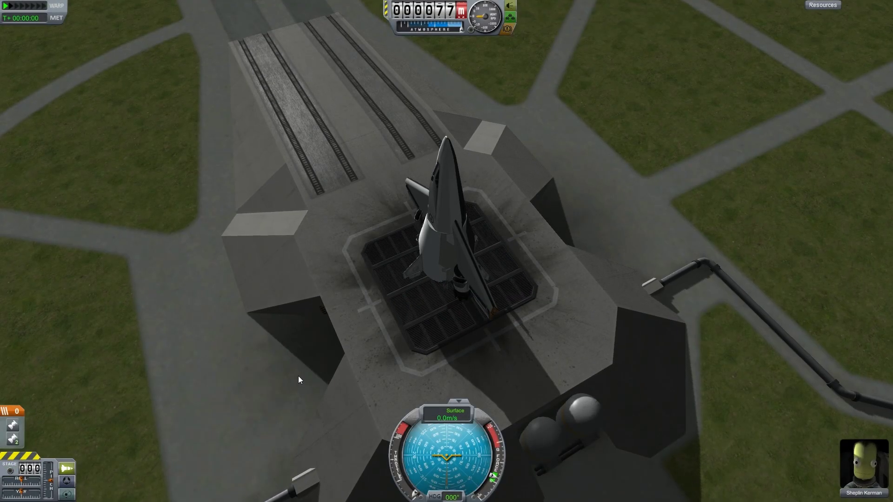
drag(298, 376, 440, 357)
scroll(470, 362, up, 2)
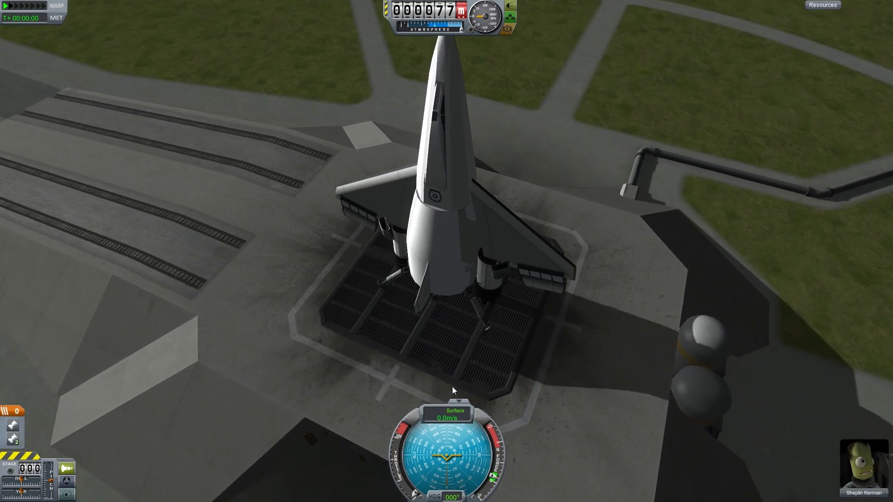
scroll(452, 386, up, 2)
mouse_move(466, 363)
mouse_down()
mouse_move(608, 210)
mouse_move(576, 122)
mouse_move(532, 194)
mouse_move(576, 309)
mouse_move(535, 347)
mouse_move(412, 326)
mouse_move(630, 325)
mouse_move(442, 342)
mouse_move(409, 279)
mouse_move(353, 345)
mouse_up()
drag(577, 224, 616, 341)
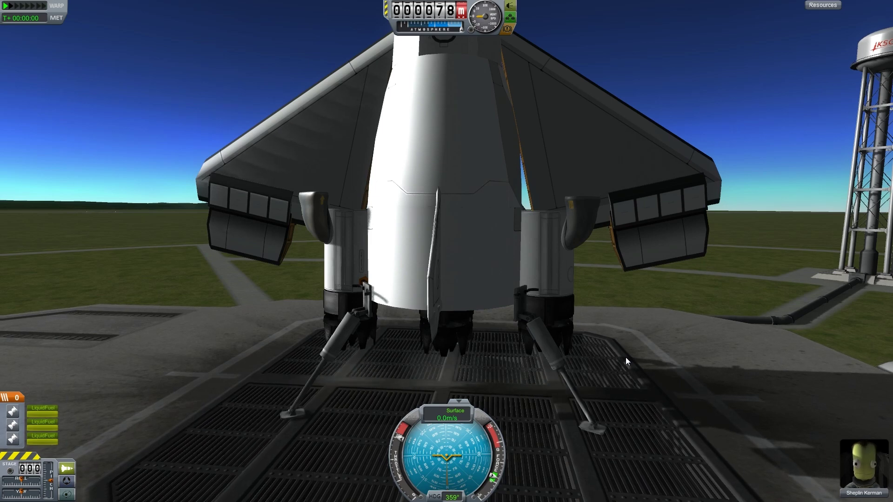
Launch the B9 Mk 1 and briefly check the cockpit view as it climbs
key(shift)
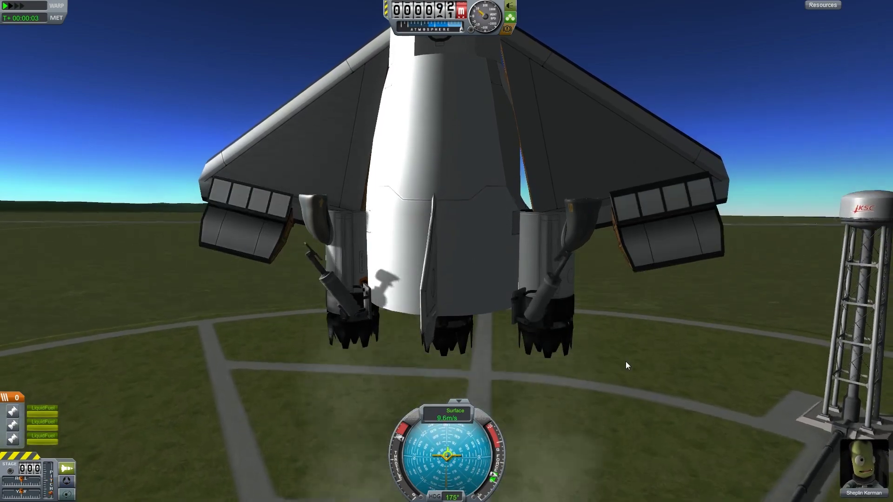
drag(614, 420, 679, 313)
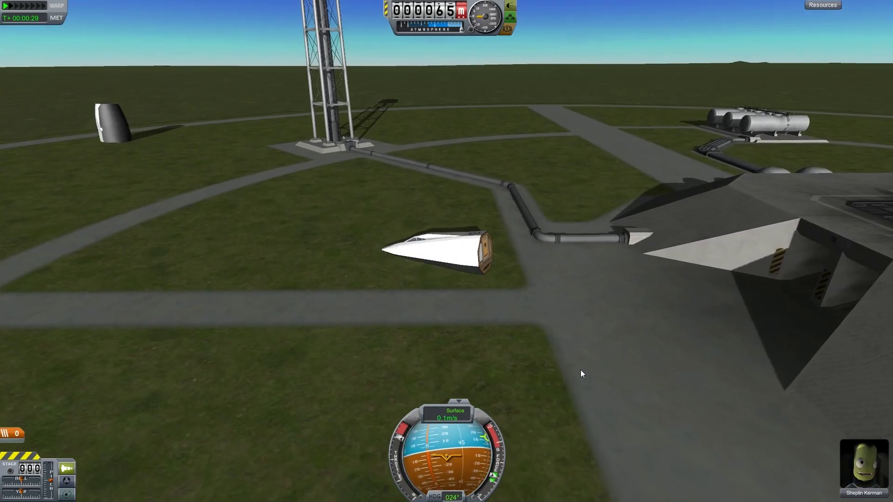
key(c)
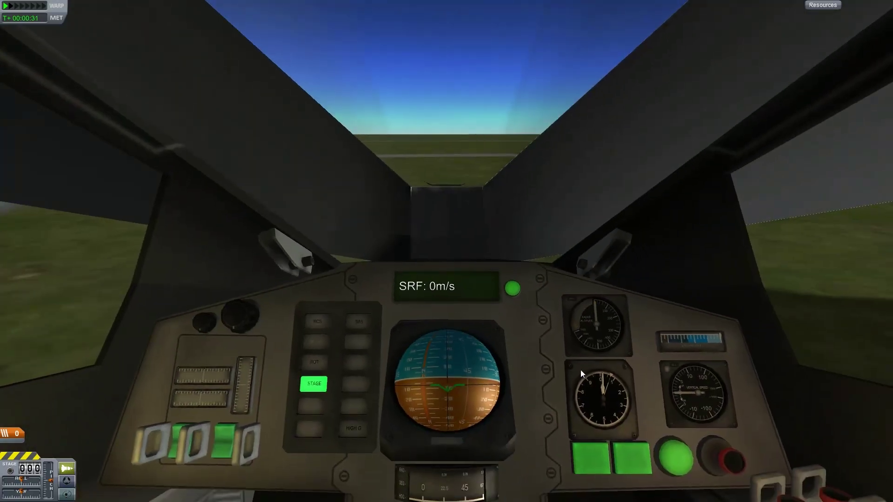
scroll(580, 370, down, 5)
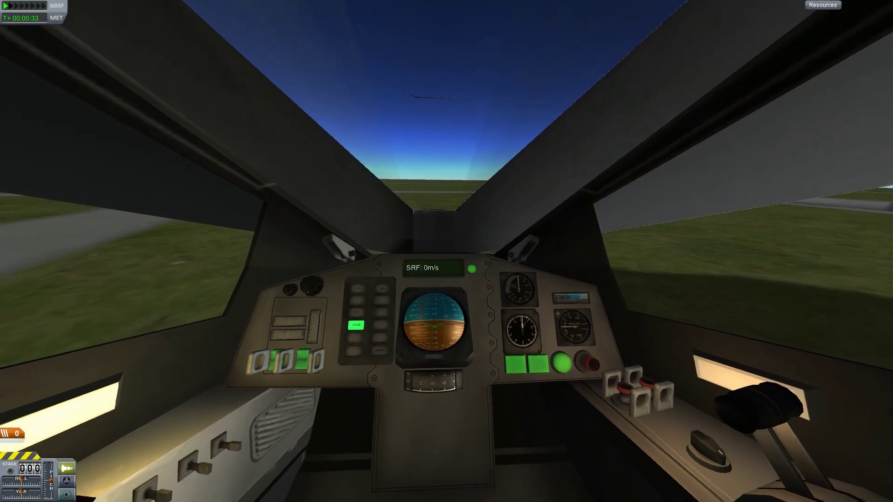
key(c)
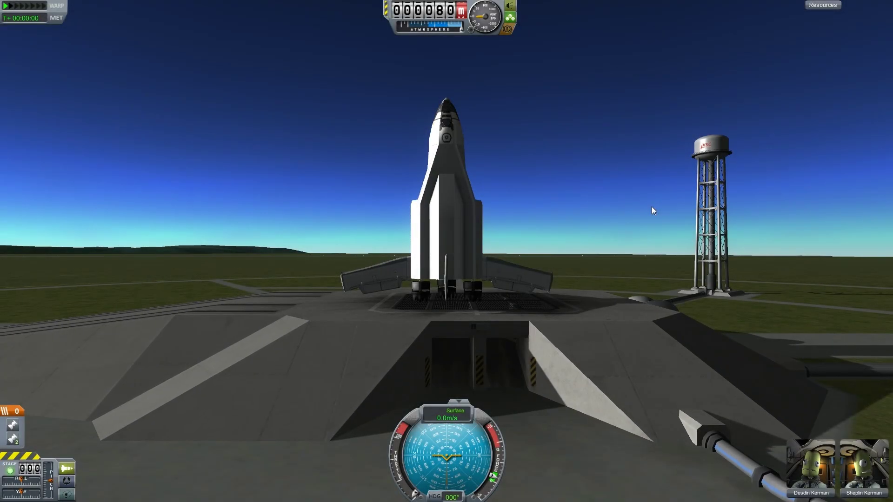
Orbit around the revised spaceplane on the pad, then launch it
mouse_move(652, 207)
mouse_down()
mouse_move(352, 255)
mouse_move(633, 267)
mouse_up()
mouse_move(379, 260)
mouse_down()
mouse_move(647, 252)
mouse_move(386, 242)
mouse_move(436, 234)
mouse_up()
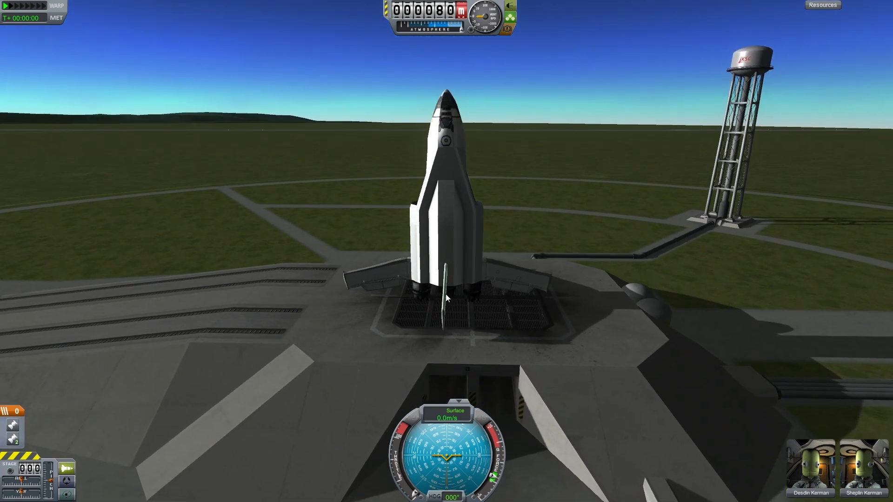
mouse_move(516, 304)
mouse_down()
mouse_move(307, 293)
mouse_move(640, 319)
mouse_up()
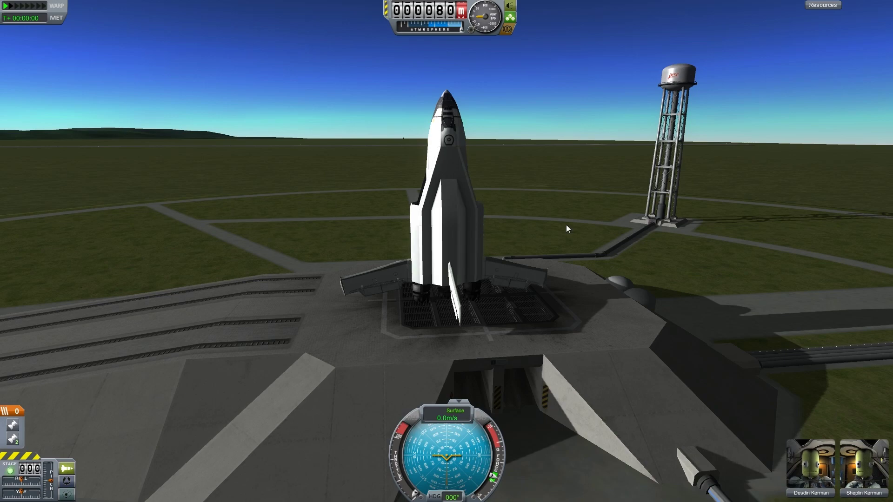
mouse_move(613, 216)
mouse_down()
mouse_move(511, 227)
mouse_move(580, 230)
mouse_up()
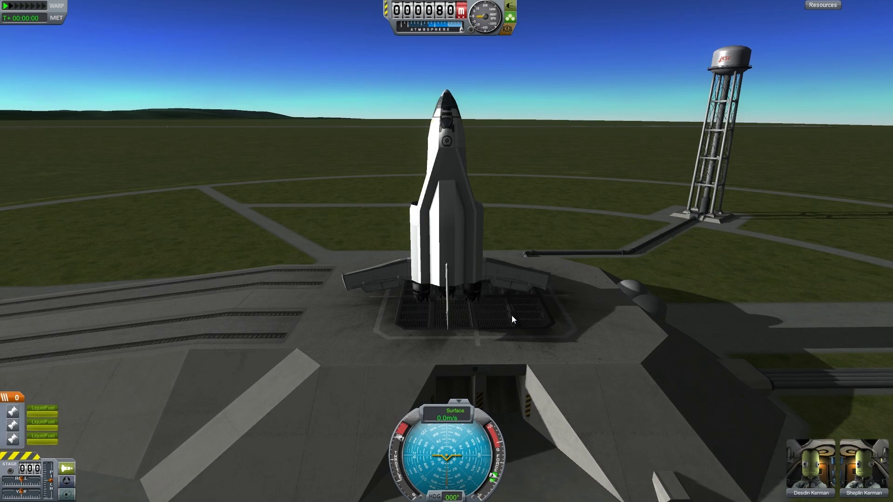
key(space)
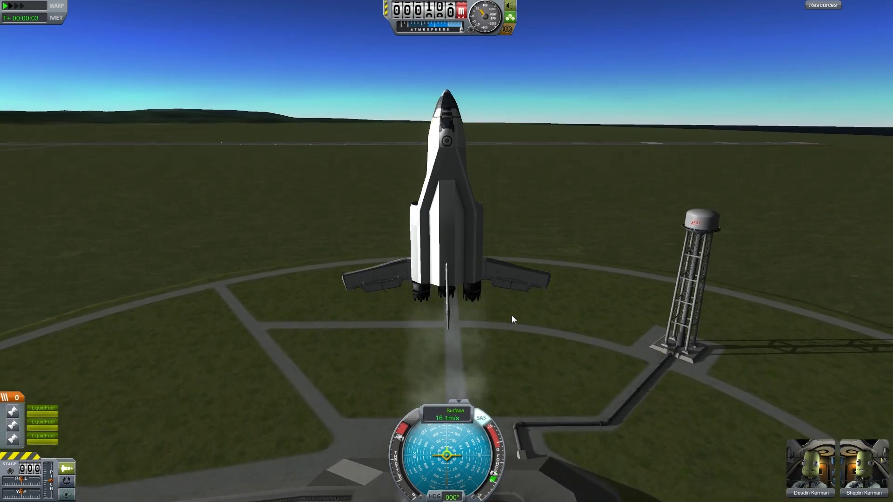
Survey the IVA cockpit instruments and flight data screen, then return to the external camera
key(c)
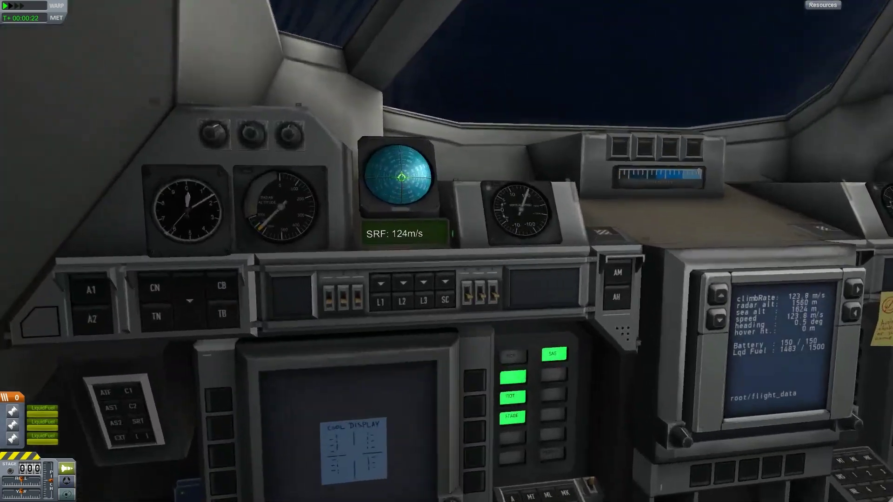
scroll(446, 252, up, 8)
scroll(447, 251, down, 8)
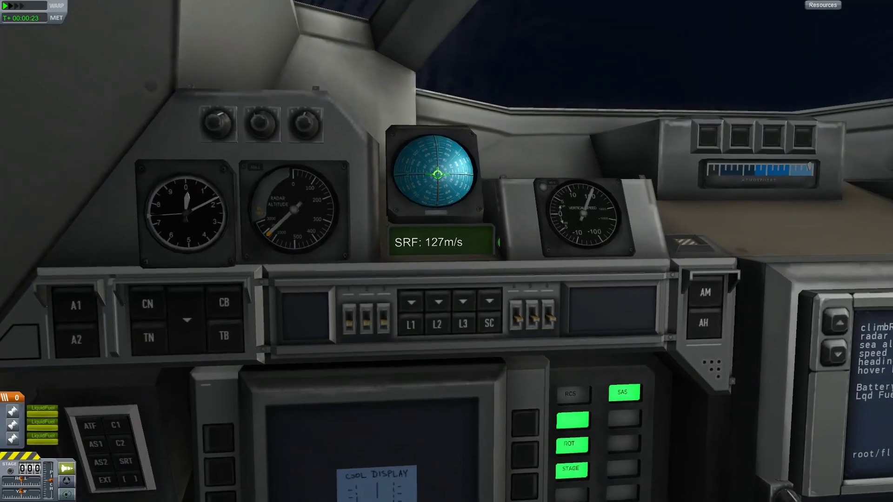
scroll(446, 251, up, 3)
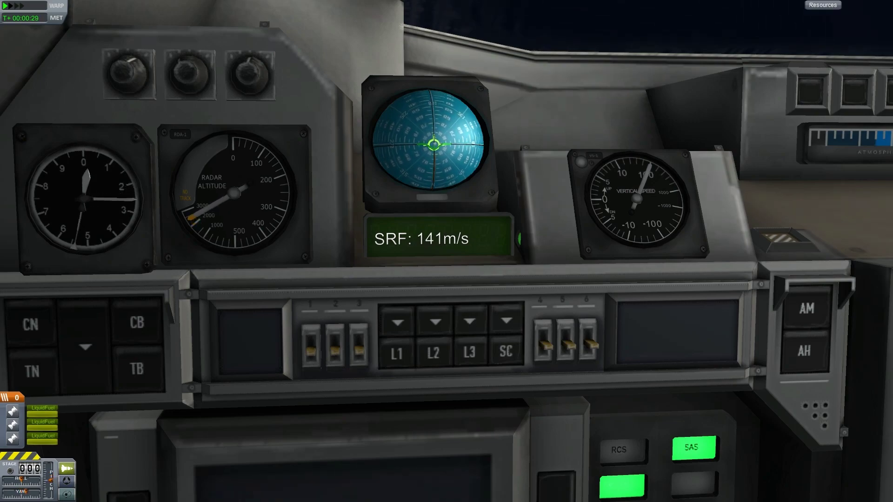
scroll(446, 252, down, 8)
drag(446, 251, 488, 251)
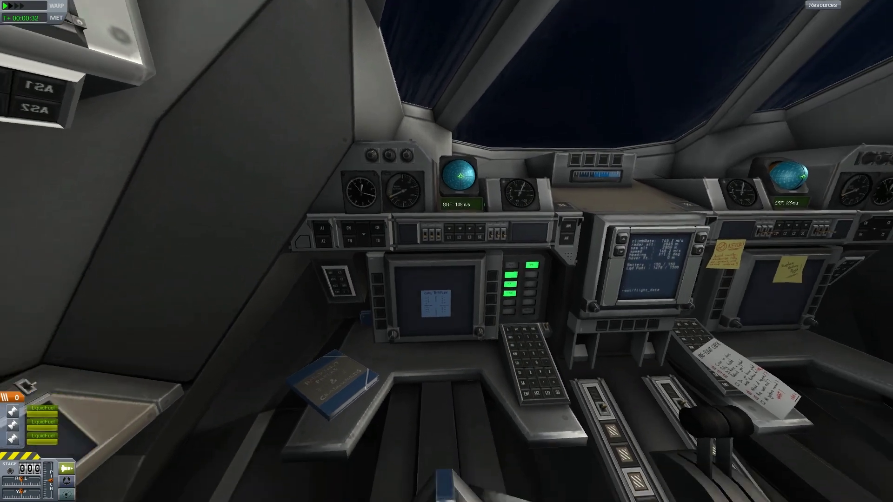
scroll(446, 251, up, 6)
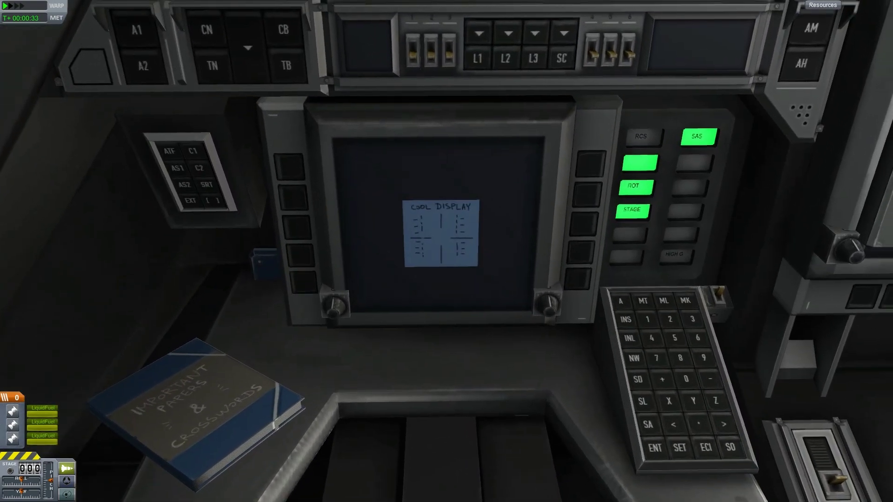
drag(447, 251, 447, 209)
scroll(447, 251, down, 8)
mouse_move(446, 252)
mouse_down()
mouse_move(488, 265)
mouse_move(391, 252)
mouse_up()
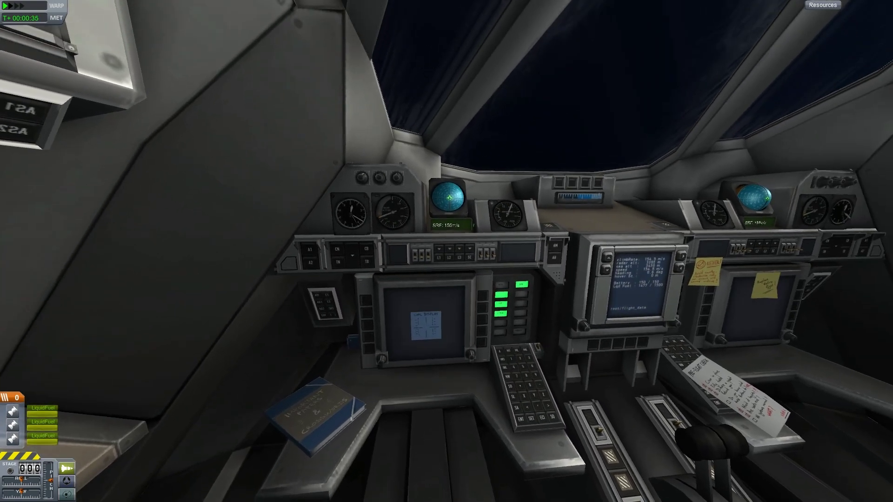
scroll(447, 251, up, 8)
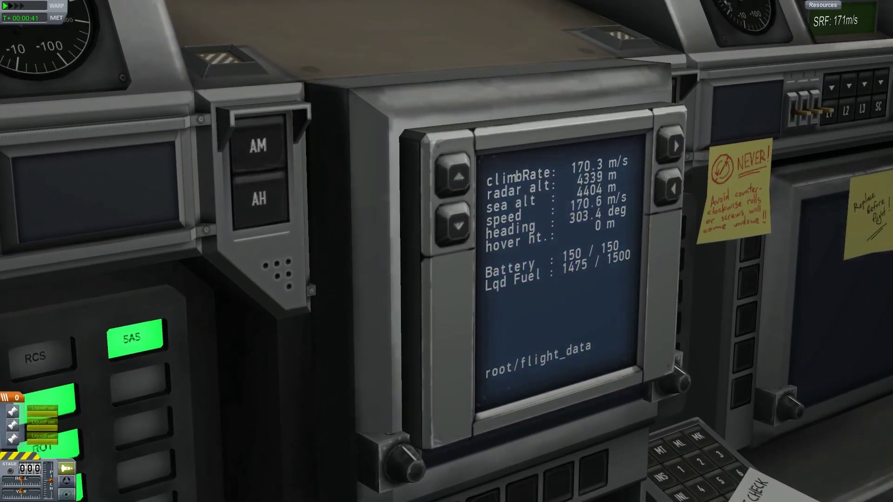
drag(447, 280, 426, 246)
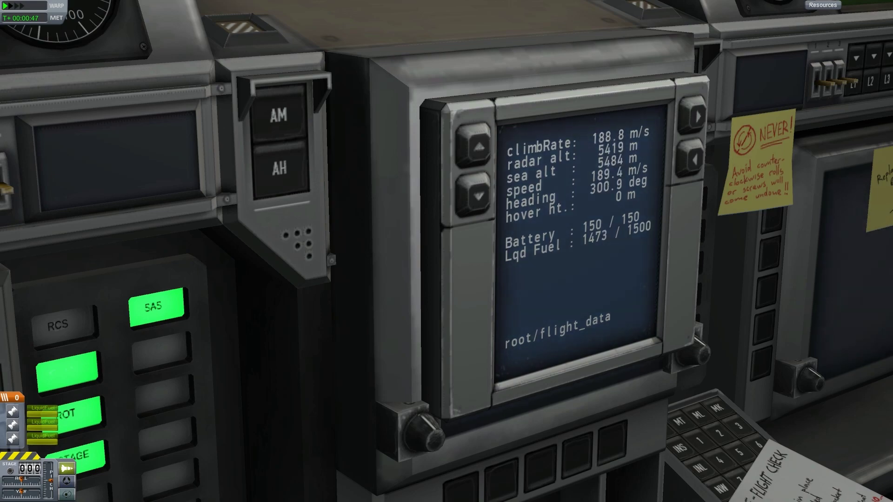
drag(558, 251, 279, 230)
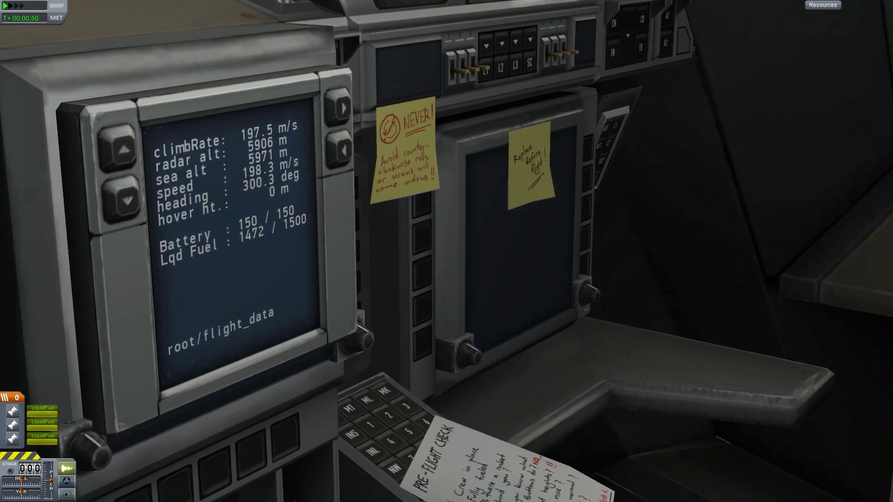
scroll(446, 251, down, 3)
drag(348, 252, 559, 279)
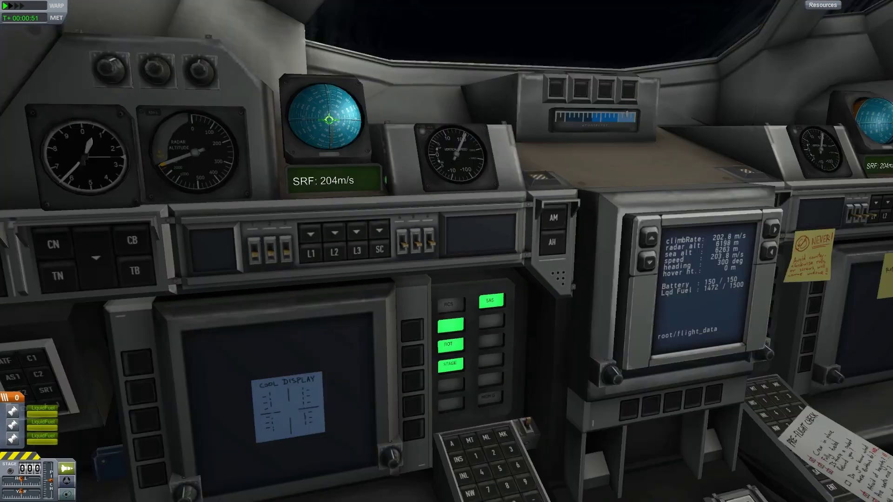
scroll(447, 252, down, 3)
drag(447, 251, 488, 209)
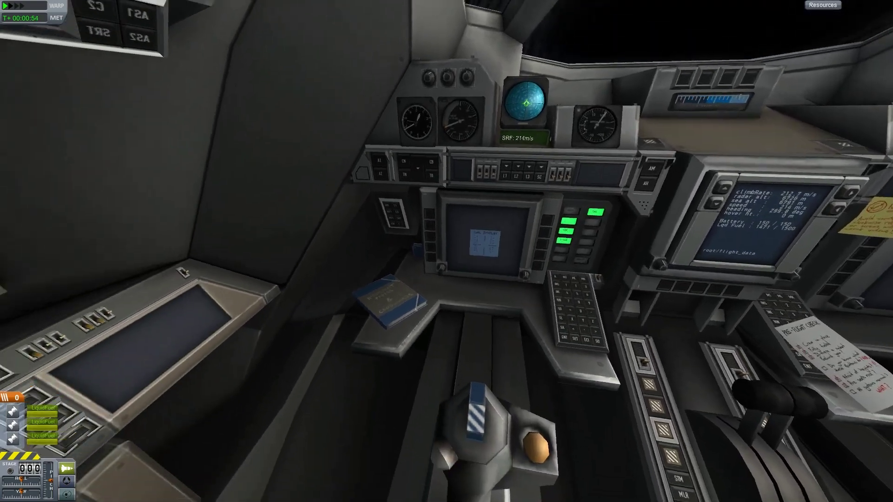
scroll(447, 251, up, 3)
scroll(446, 252, up, 3)
scroll(446, 251, up, 2)
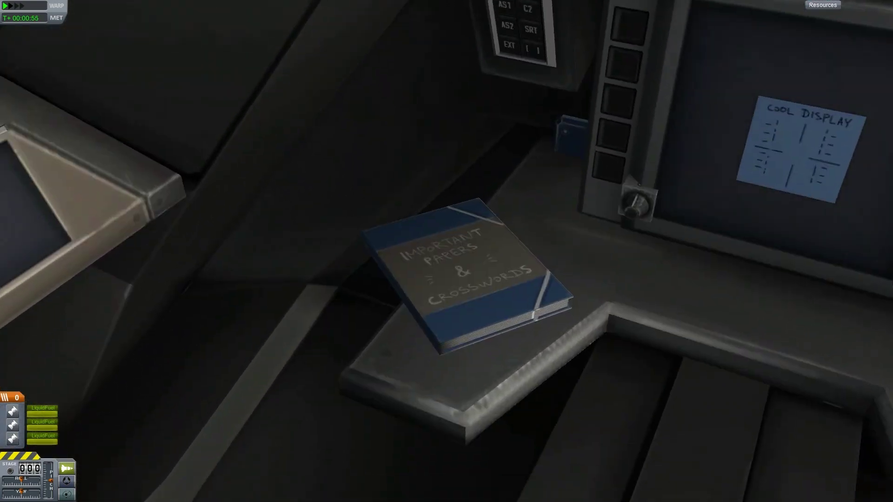
scroll(447, 252, down, 3)
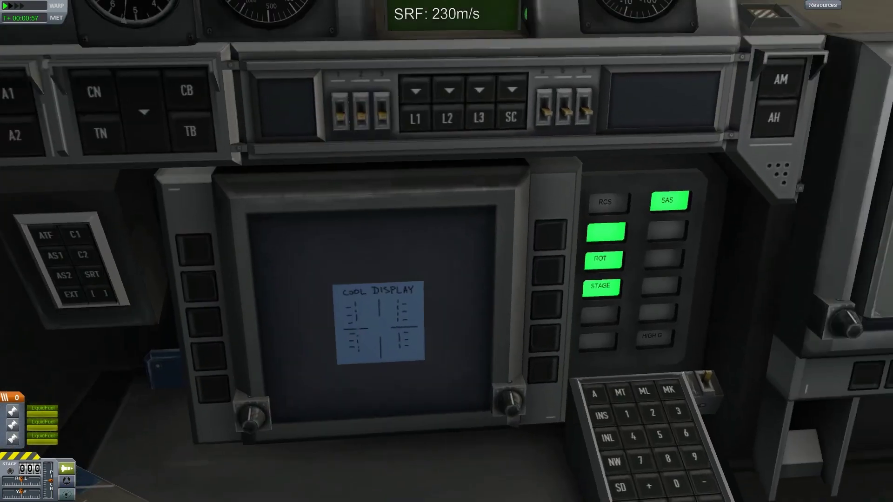
scroll(447, 251, down, 3)
drag(447, 279, 419, 209)
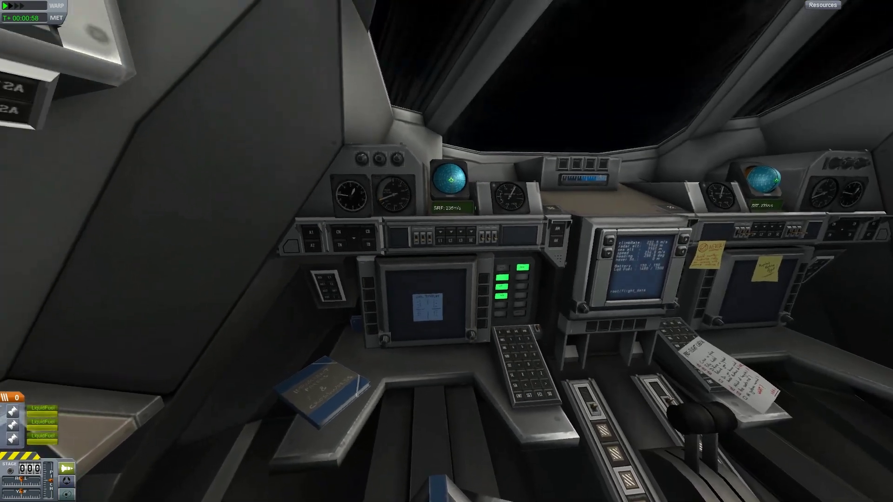
scroll(446, 252, up, 3)
scroll(446, 251, up, 3)
scroll(447, 252, up, 2)
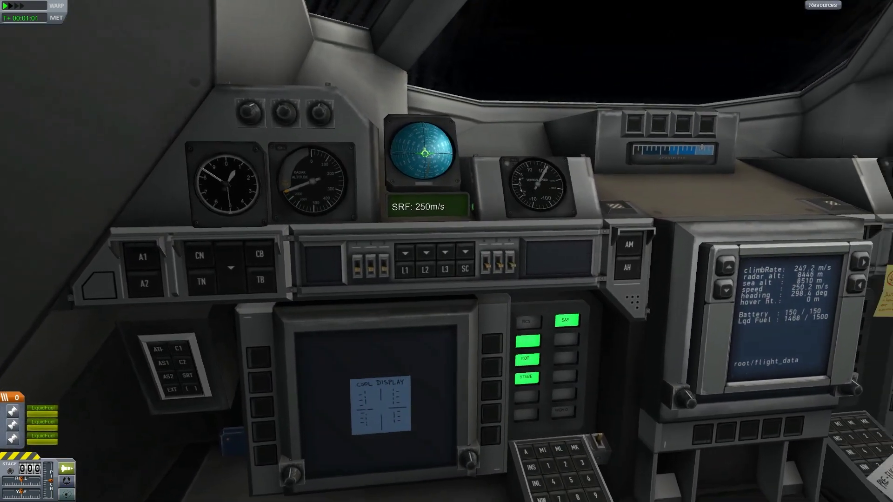
mouse_move(489, 251)
mouse_down()
mouse_move(384, 251)
mouse_move(454, 259)
mouse_up()
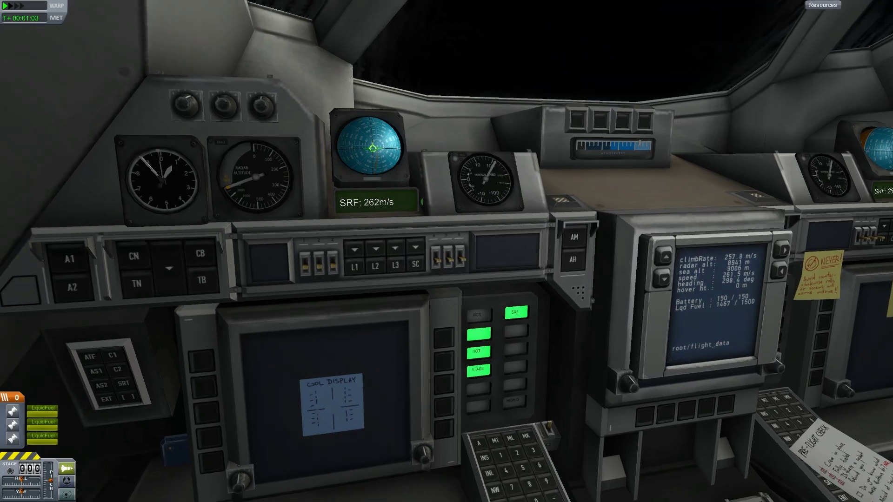
key(c)
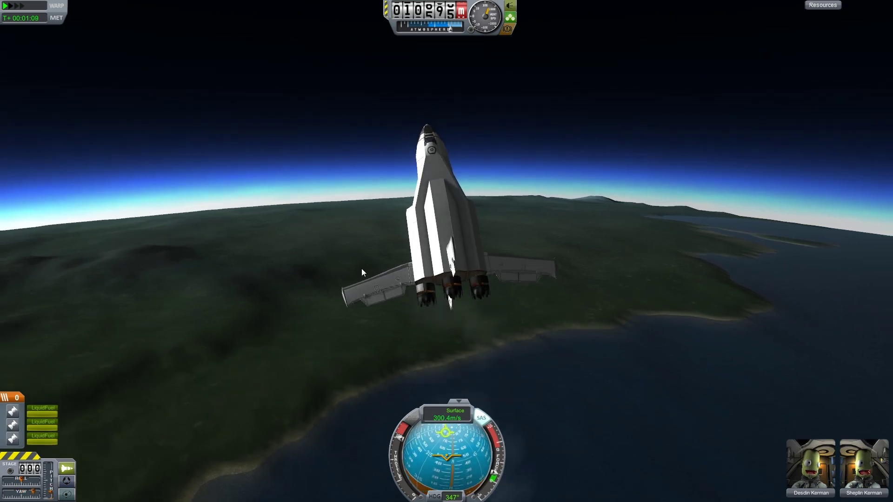
Roll the tumbling spaceplane with Q and E while orbiting the view over the coastline
drag(362, 268, 440, 285)
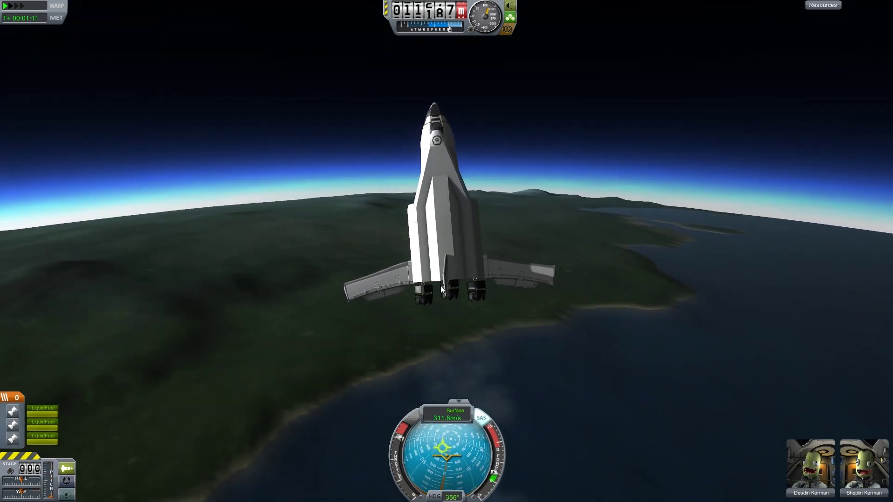
key(q)
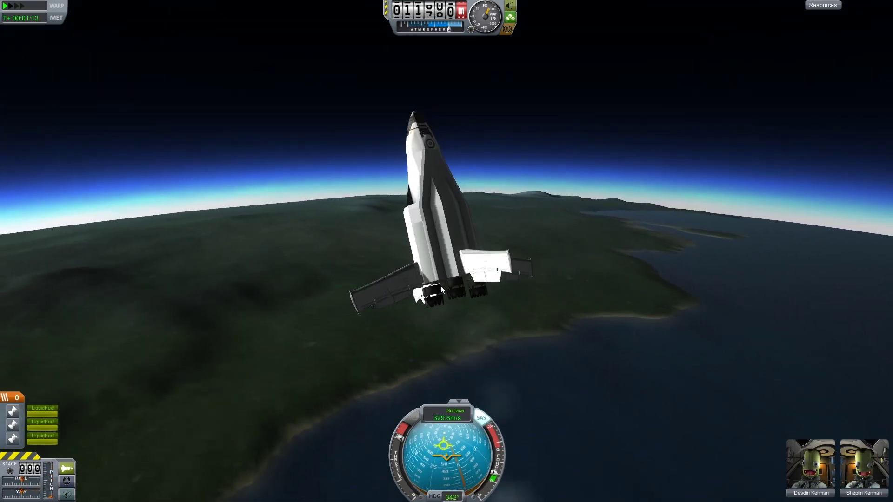
key(e)
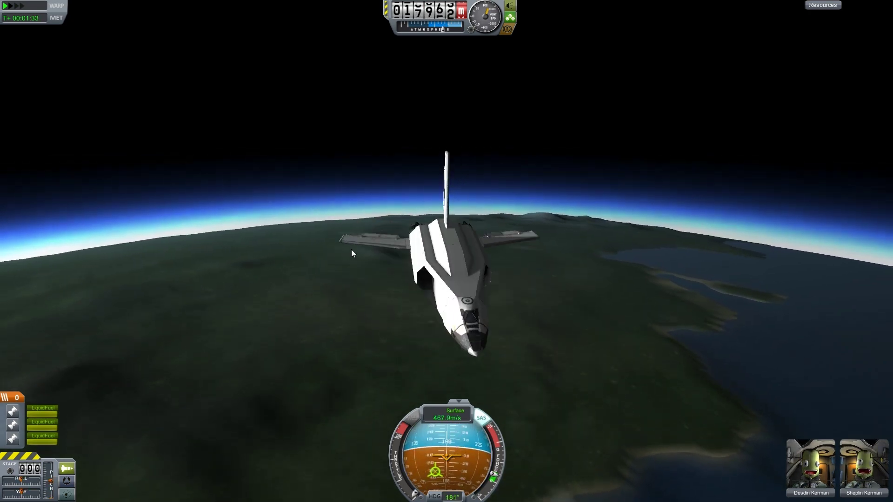
mouse_move(585, 234)
mouse_down()
mouse_move(461, 263)
mouse_move(410, 302)
mouse_up()
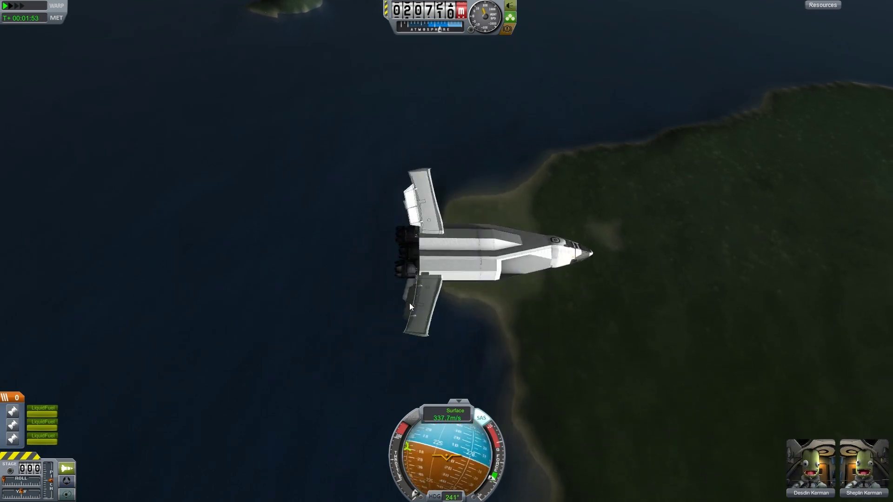
Look around the IVA cockpit interior, then return to the external view
key(c)
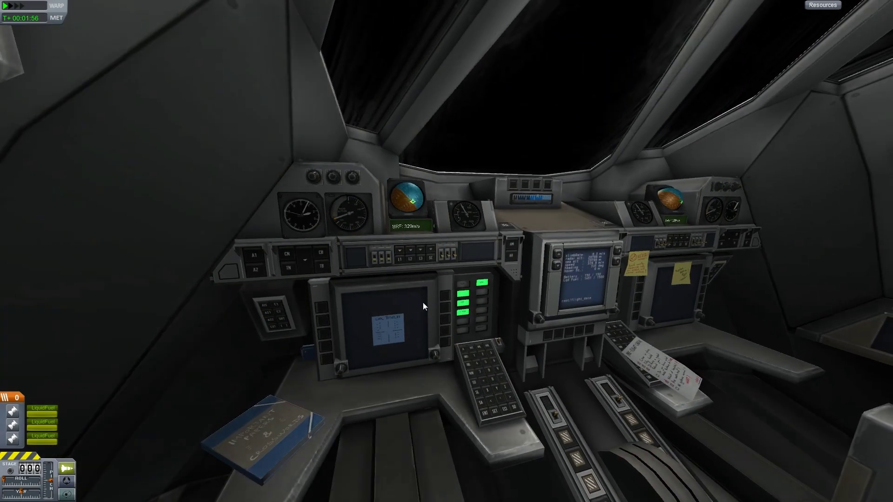
mouse_move(410, 303)
mouse_down()
mouse_move(501, 223)
mouse_move(447, 293)
mouse_up()
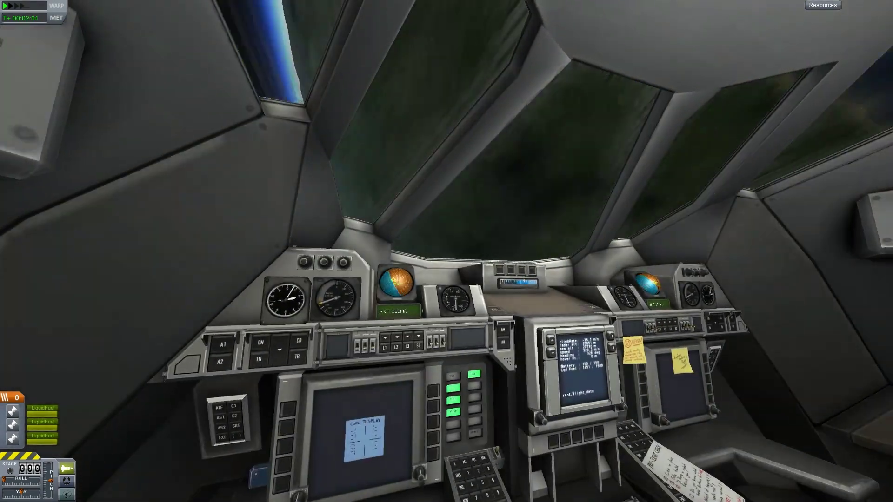
key(c)
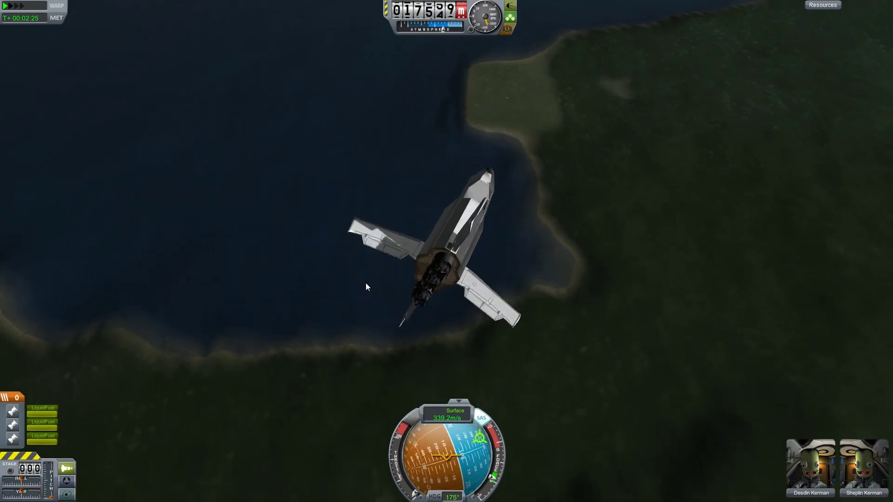
Check the fuselage tank's fuel level, then orbit the camera to watch the spaceplane crash
right_click(420, 264)
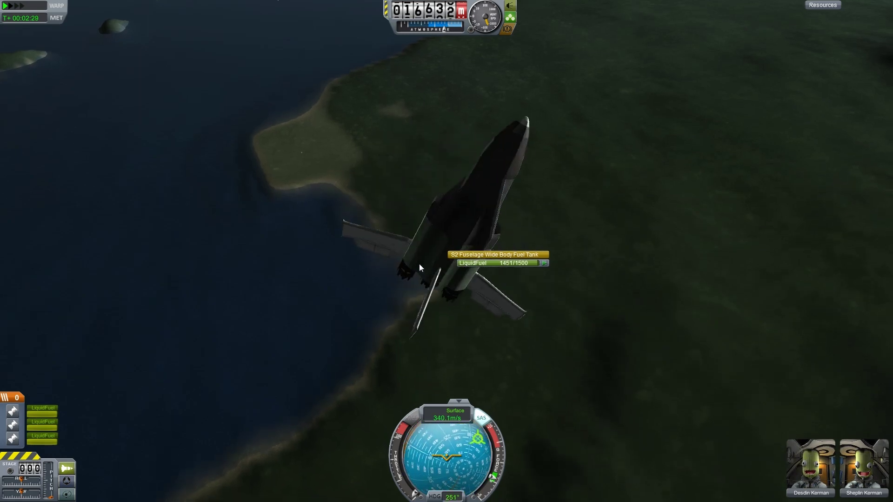
right_click(419, 264)
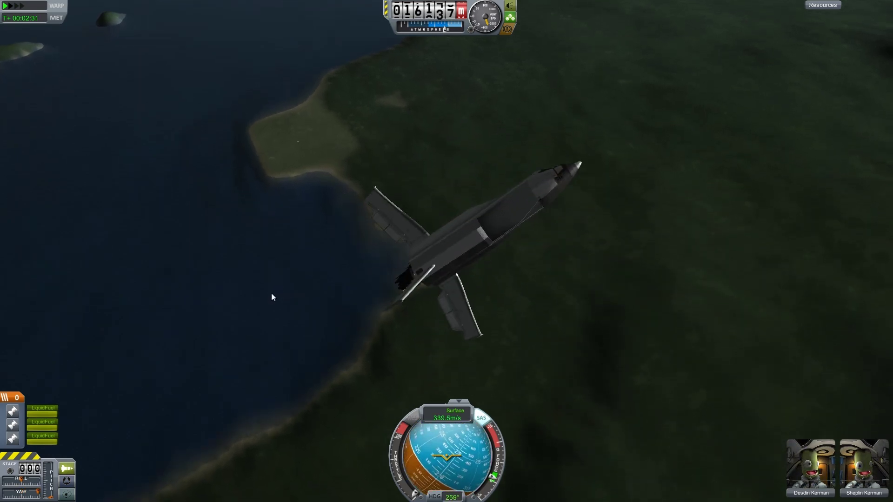
drag(271, 292, 280, 292)
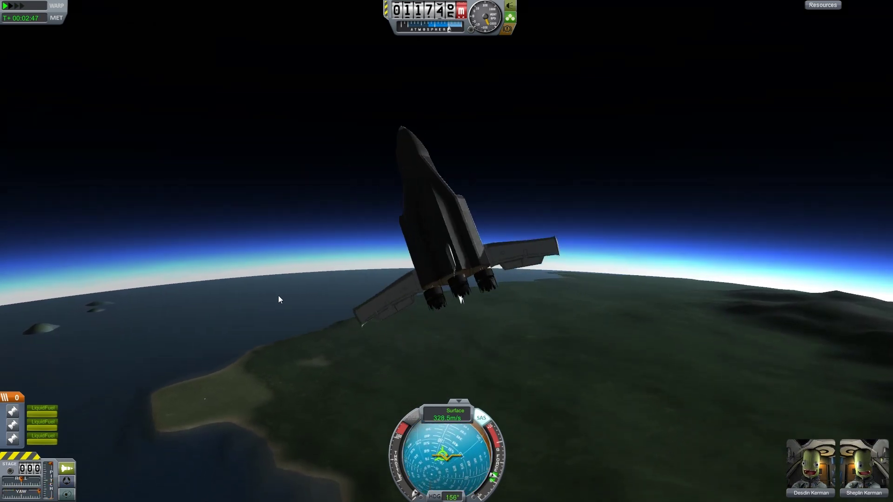
drag(279, 295, 416, 374)
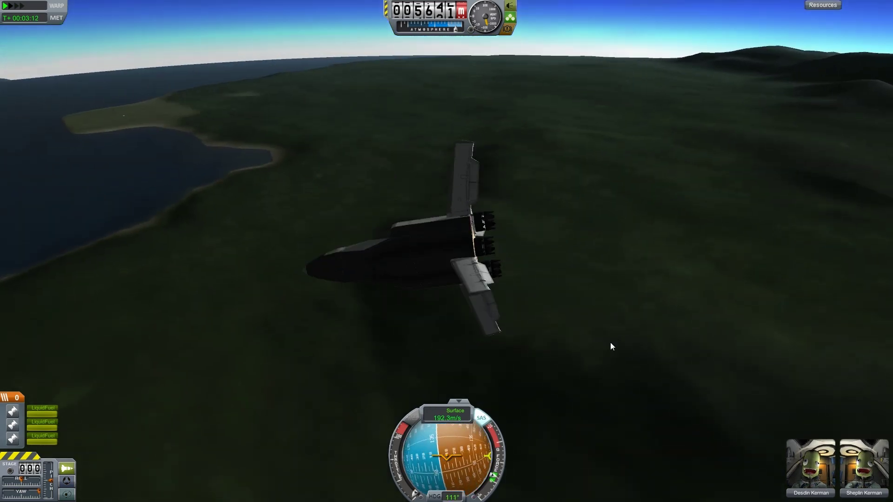
drag(288, 358, 554, 342)
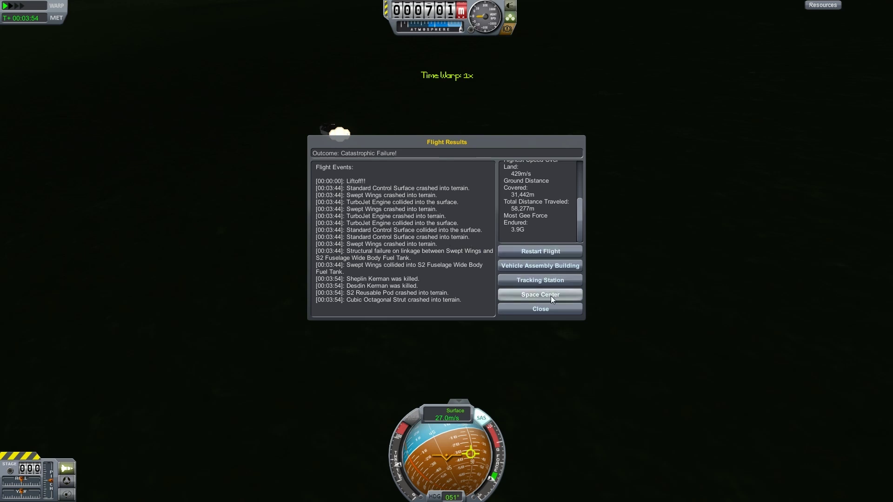
Leave the Flight Results dialog and return to the Vehicle Assembly Building
click(541, 266)
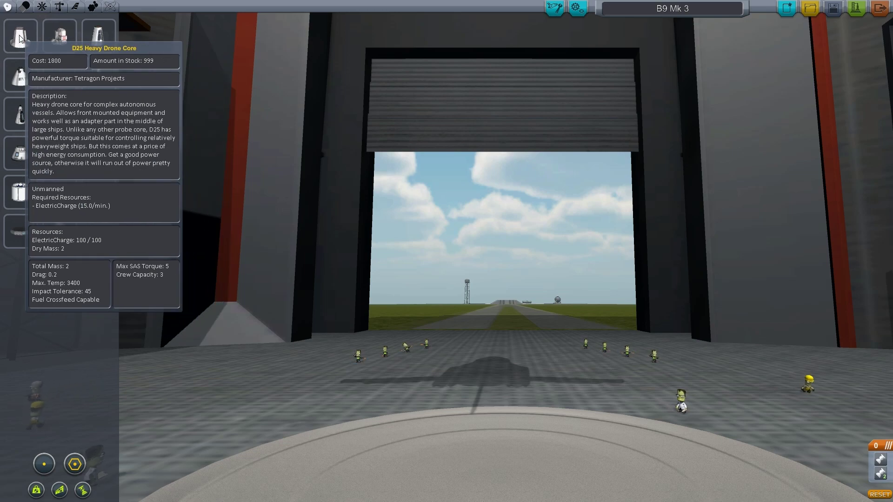
Place the MK2 and capsule-style cockpits from the Pods category on the hangar floor
click(99, 40)
click(541, 152)
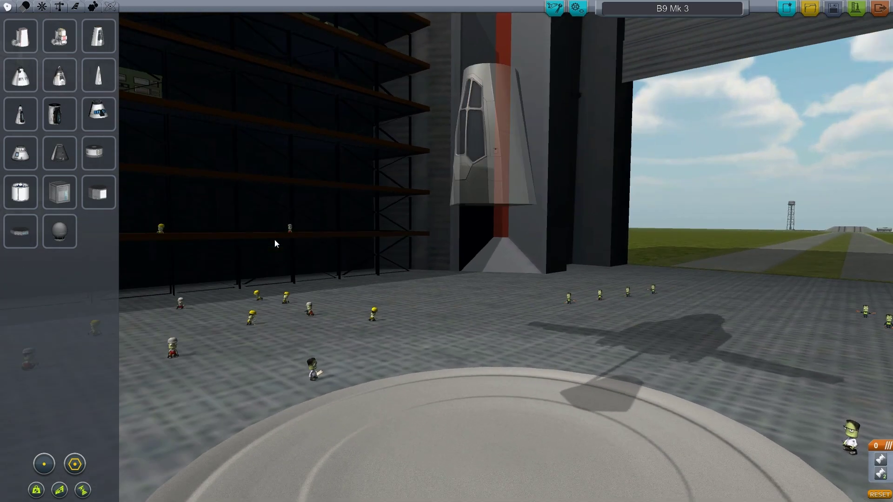
drag(273, 242, 525, 263)
click(98, 77)
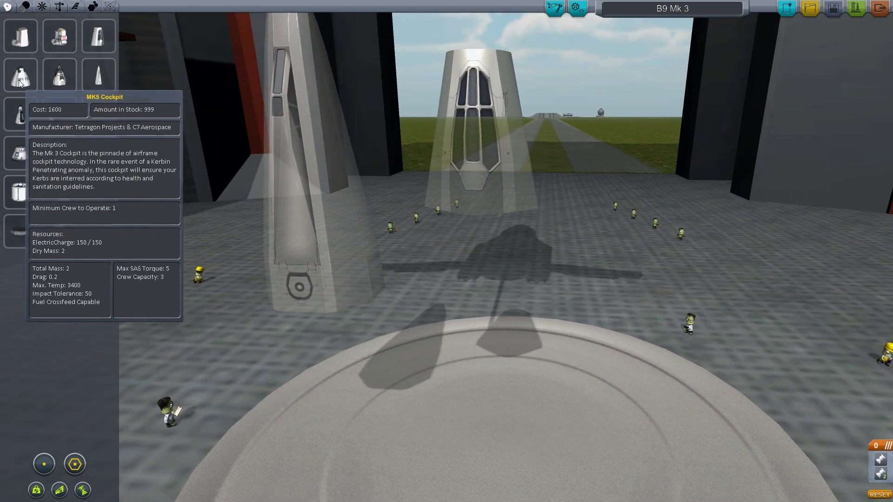
click(59, 76)
click(613, 177)
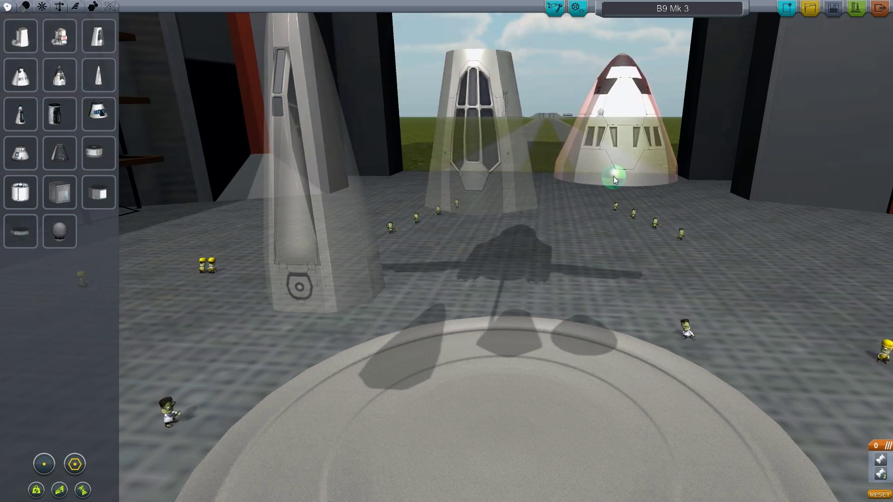
mouse_move(699, 204)
mouse_down()
mouse_move(539, 247)
mouse_move(537, 222)
mouse_up()
scroll(539, 248, down, 5)
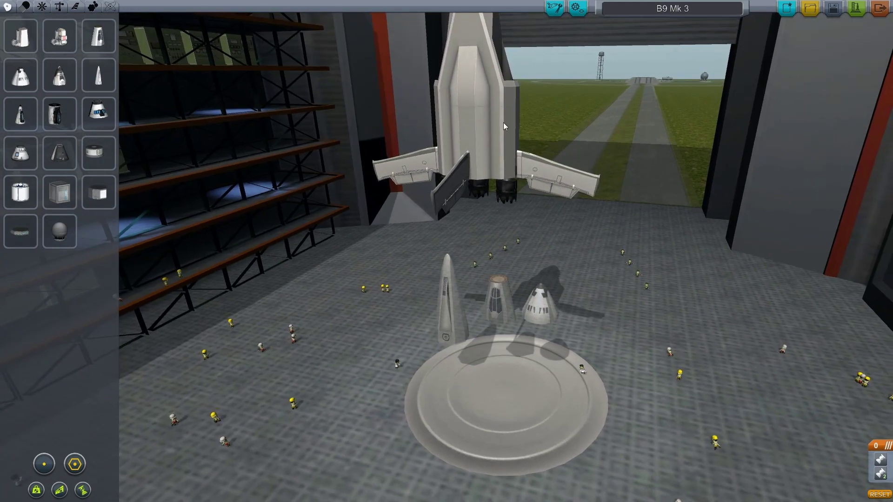
scroll(495, 185, up, 5)
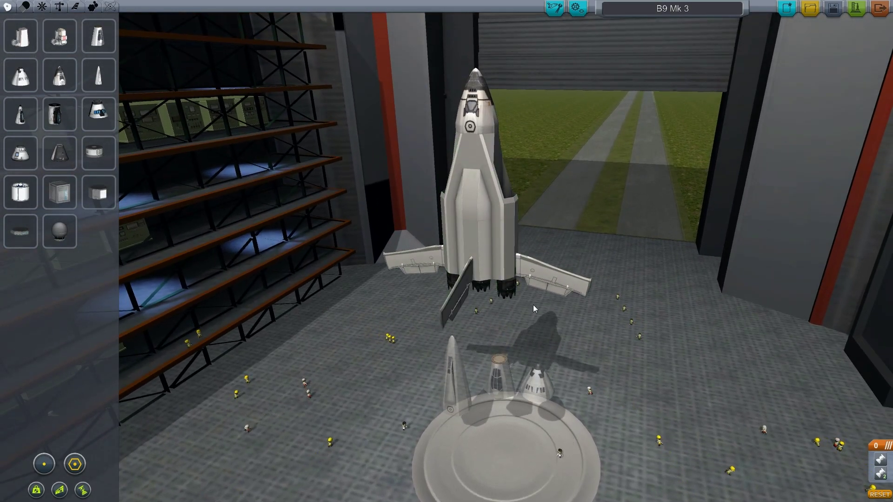
Orbit the camera to view the cockpits and the B9 Mk 3 spaceplane from below and above
mouse_move(485, 321)
mouse_down()
mouse_move(548, 281)
mouse_move(641, 313)
mouse_move(471, 296)
mouse_move(493, 266)
mouse_move(555, 234)
mouse_up()
scroll(507, 243, down, 4)
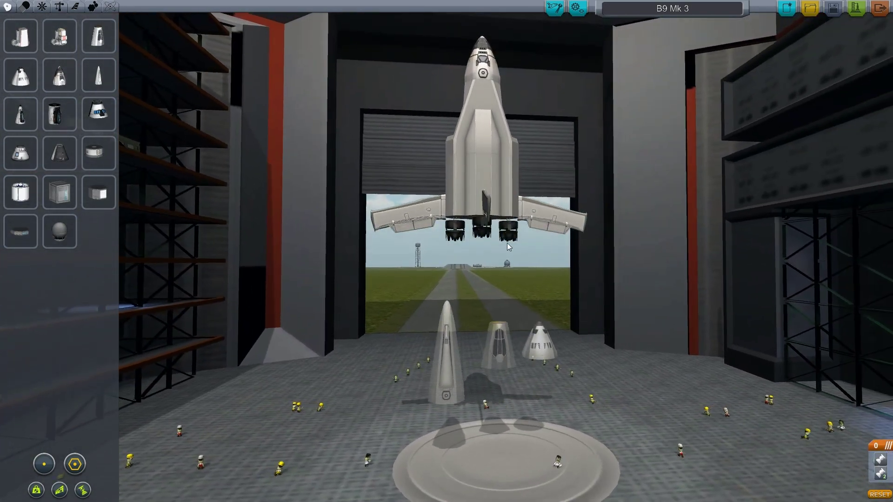
scroll(507, 265, up, 3)
scroll(507, 280, up, 3)
scroll(506, 283, up, 3)
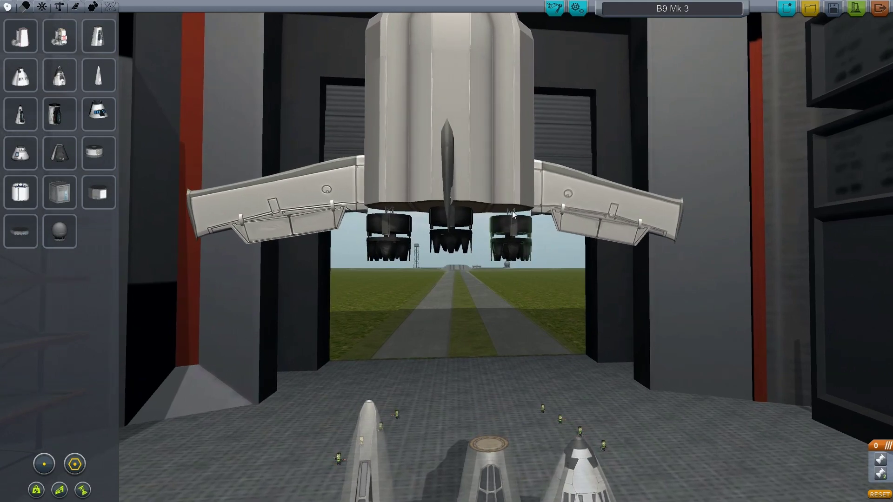
drag(512, 211, 512, 291)
scroll(513, 291, down, 3)
scroll(512, 291, down, 3)
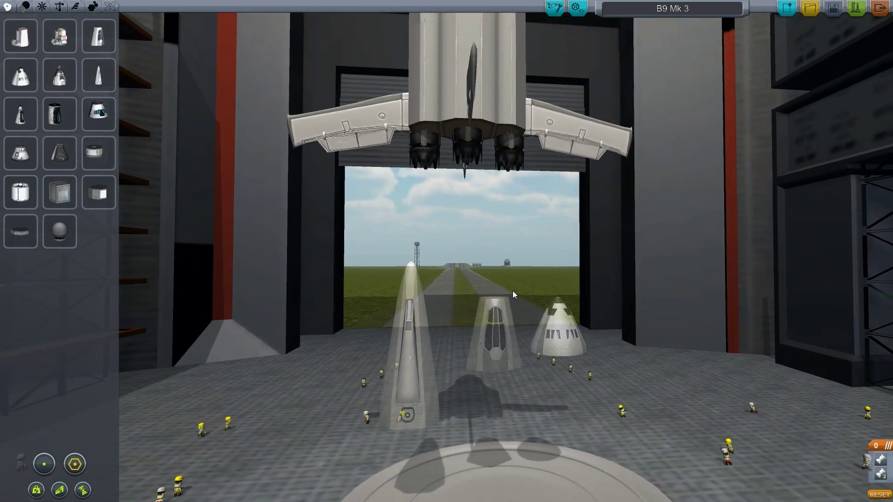
scroll(513, 291, down, 3)
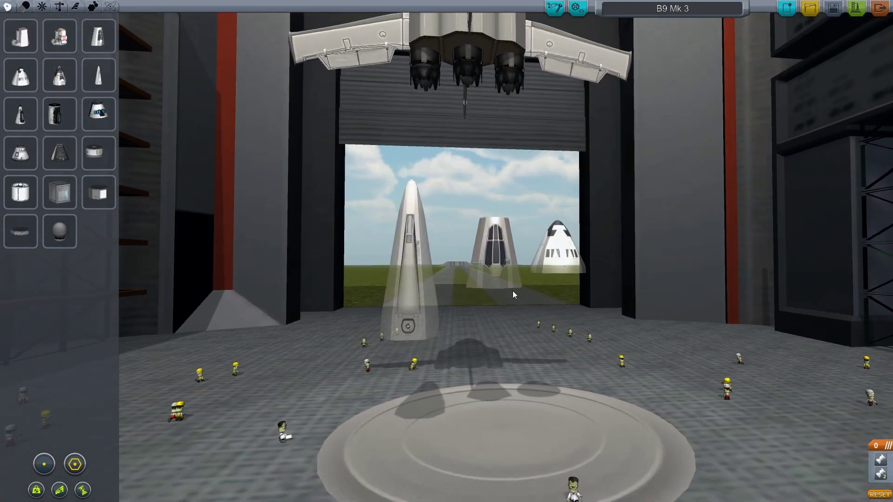
scroll(513, 291, up, 3)
scroll(513, 291, up, 3)
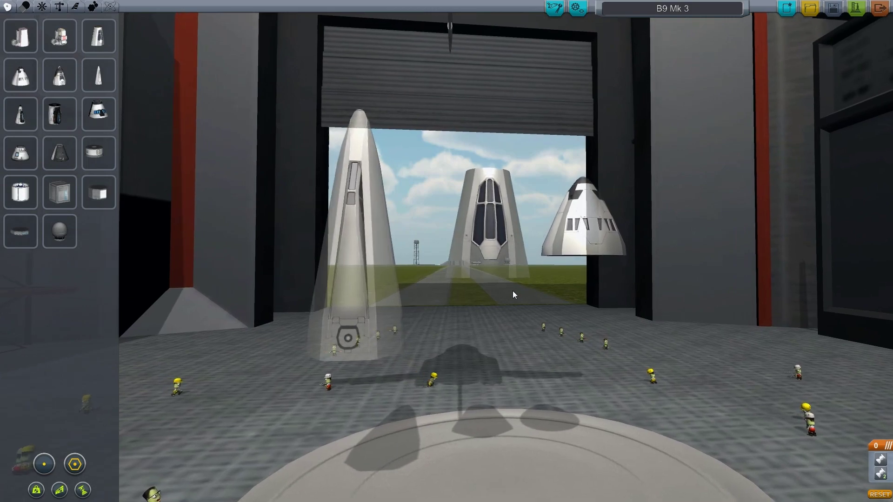
scroll(512, 291, up, 1)
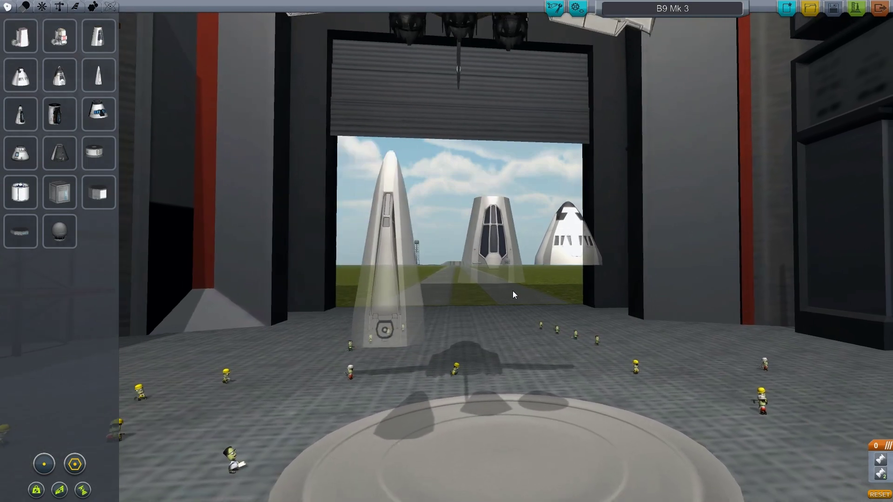
scroll(512, 292, down, 3)
right_click(507, 300)
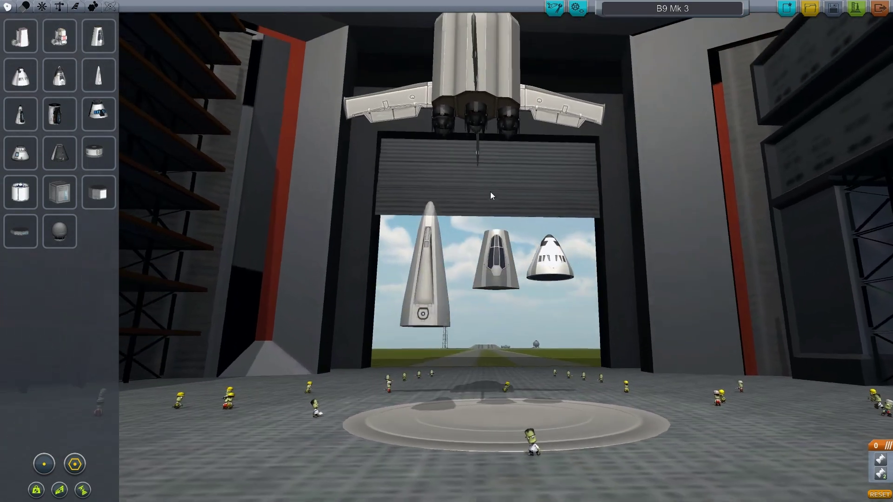
drag(506, 300, 502, 346)
scroll(504, 344, down, 3)
scroll(504, 344, down, 3)
scroll(504, 344, down, 2)
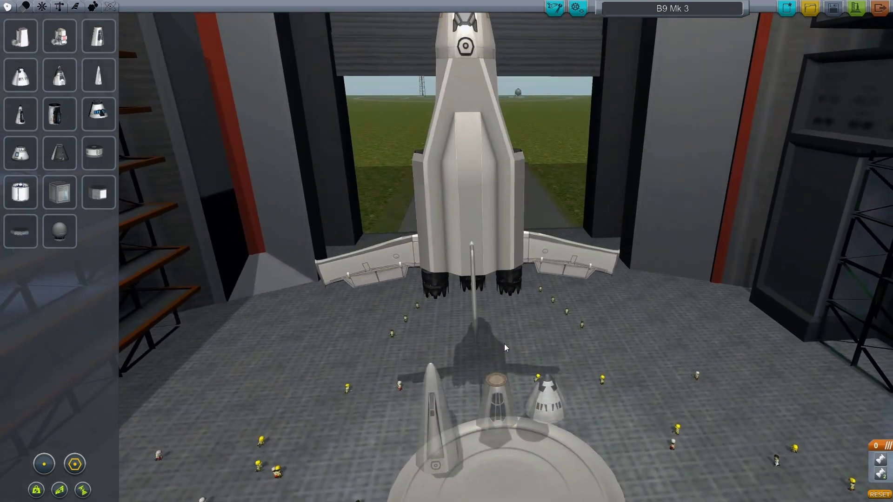
drag(614, 175, 598, 347)
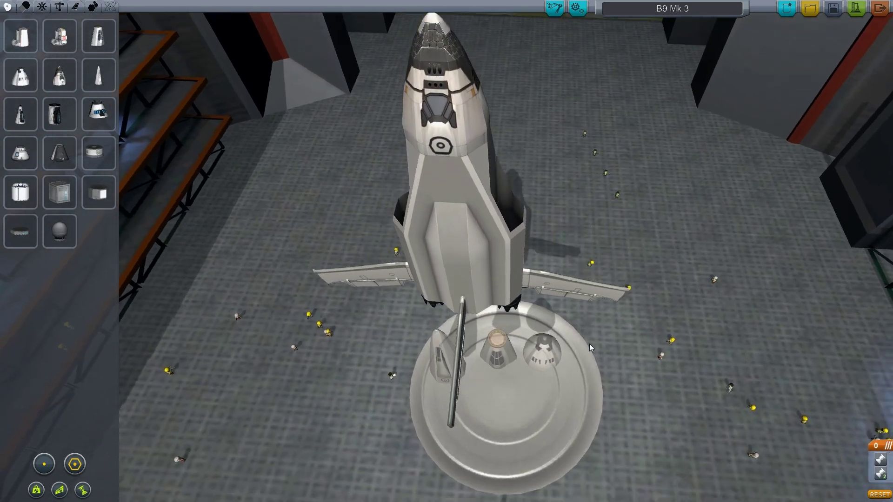